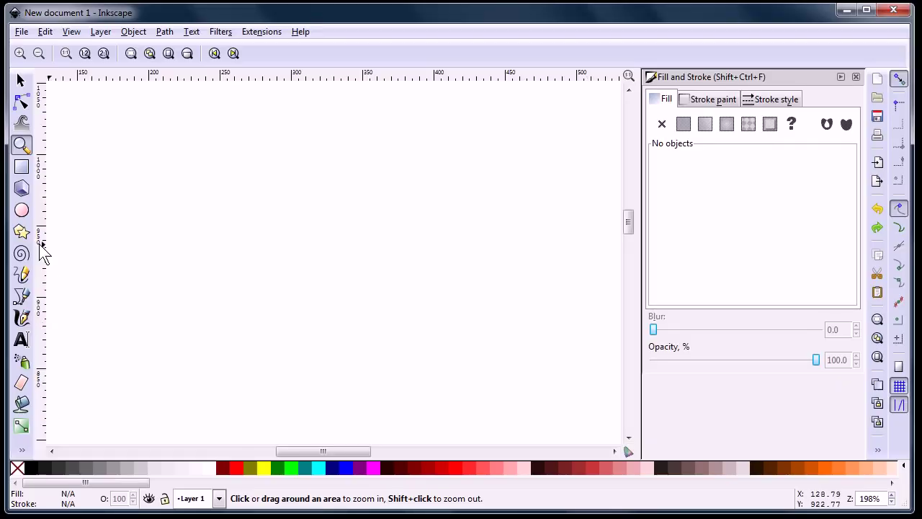
# Step: Draw a magenta pac-man pie shape and a rectangle to its right
pyautogui.click(21, 210)
pyautogui.moveTo(142, 190); pyautogui.dragTo(281, 329)
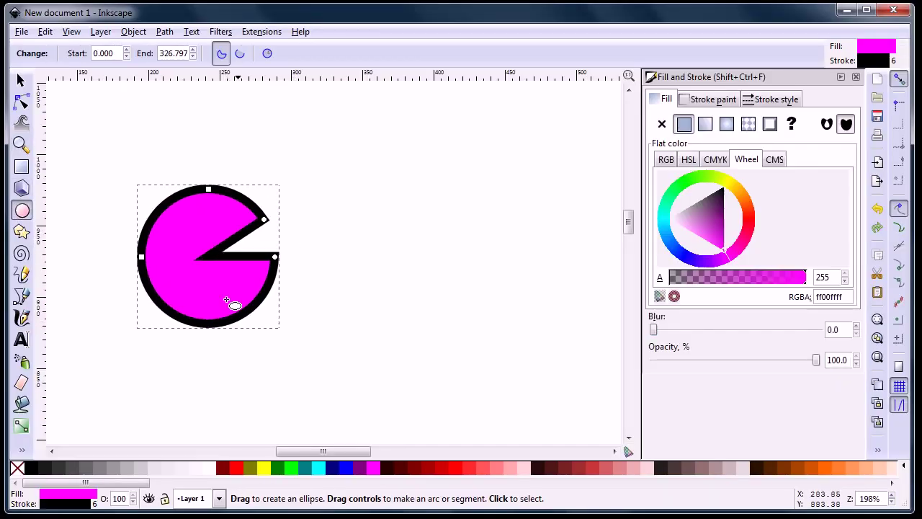
pyautogui.click(21, 167)
pyautogui.moveTo(523, 286)
pyautogui.mouseDown()
pyautogui.moveTo(467, 233)
pyautogui.moveTo(377, 188)
pyautogui.mouseUp()
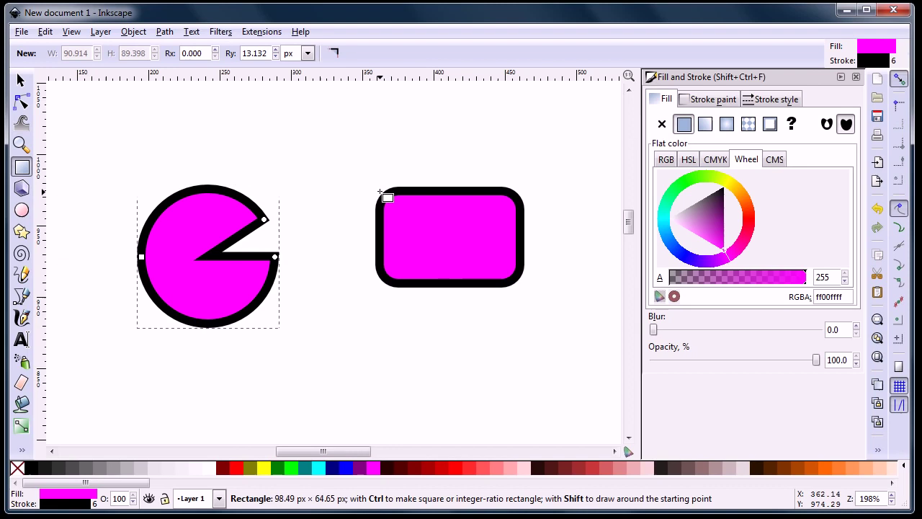
# Step: Undo the stray tiny rectangle, make the big rectangle's corners square, and reselect the pac-man
pyautogui.moveTo(520, 214); pyautogui.dragTo(525, 187)
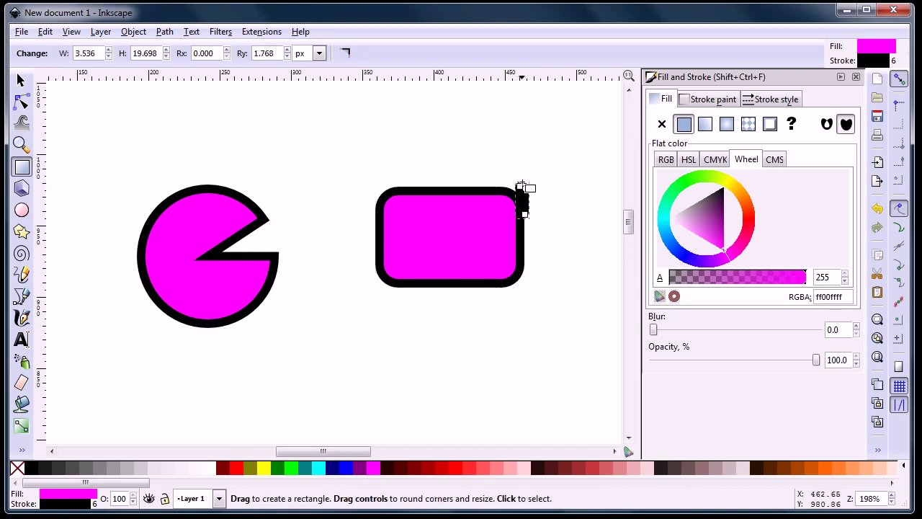
pyautogui.hotkey('ctrl', 'z')
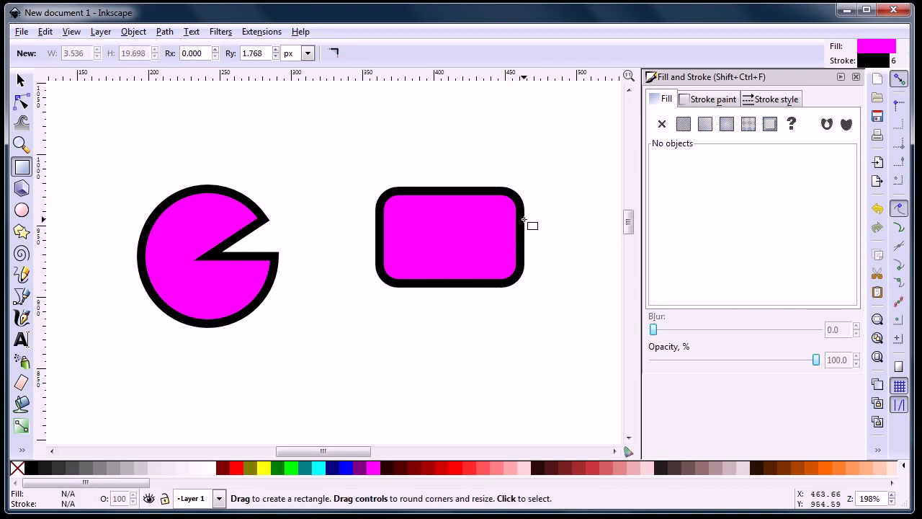
pyautogui.click(521, 214)
pyautogui.moveTo(521, 213); pyautogui.dragTo(516, 186)
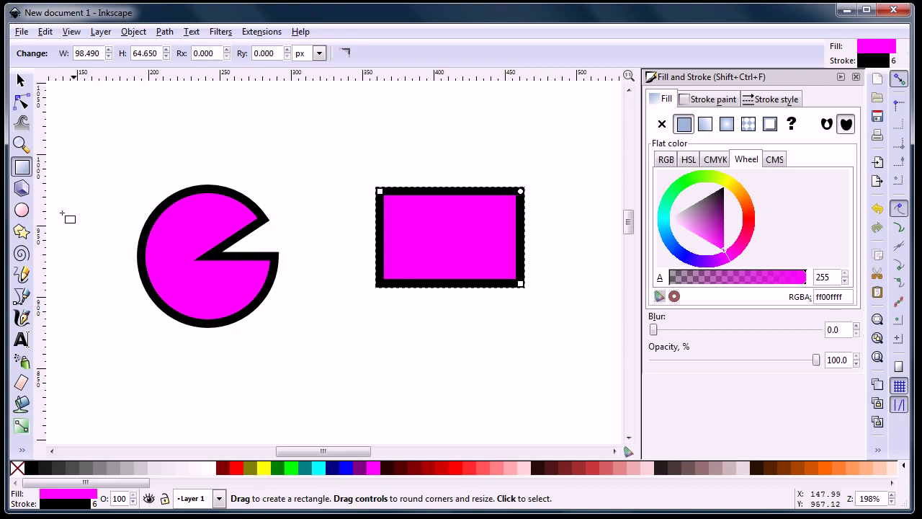
pyautogui.click(194, 259)
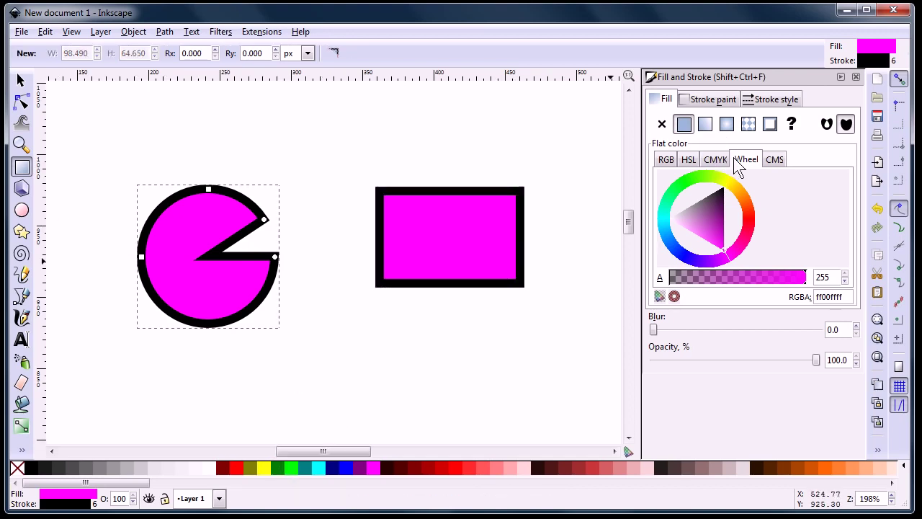
# Step: Fill the pac-man with an enlarged radial gradient whose outer stop is Aqua
pyautogui.click(728, 125)
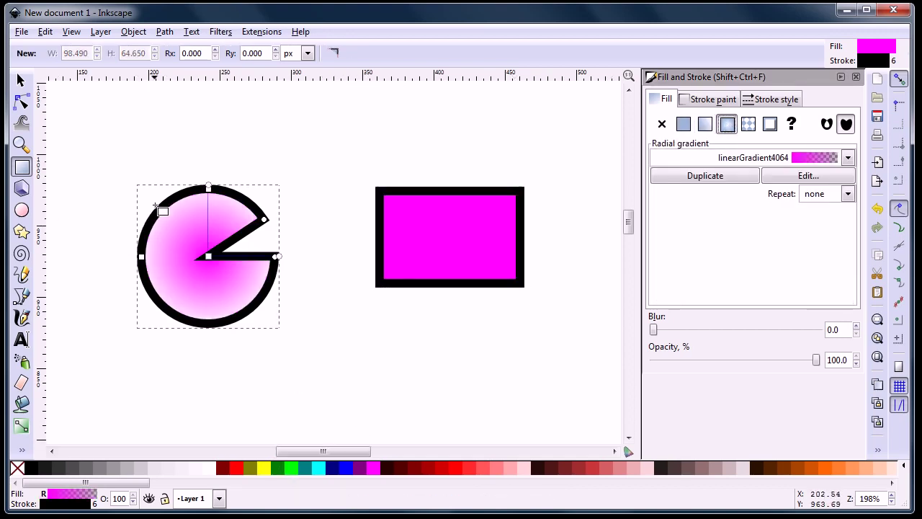
pyautogui.moveTo(209, 186); pyautogui.dragTo(209, 143)
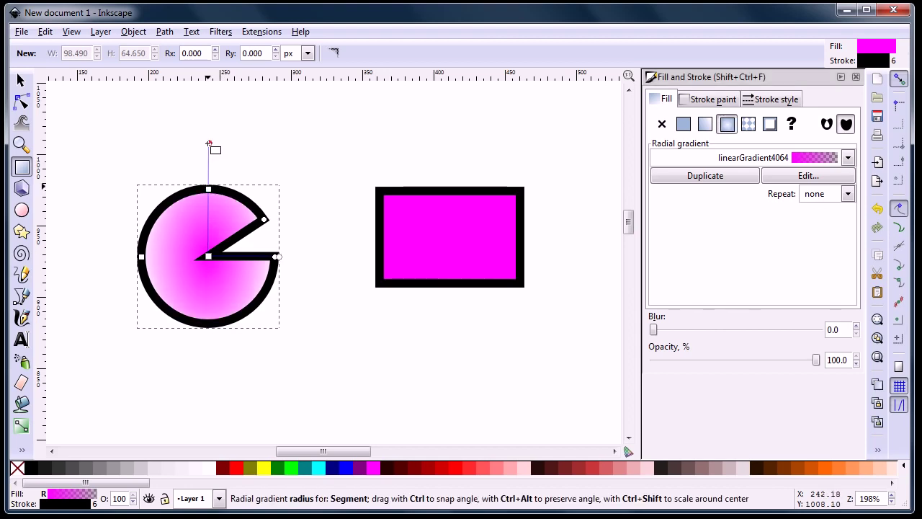
pyautogui.click(209, 144)
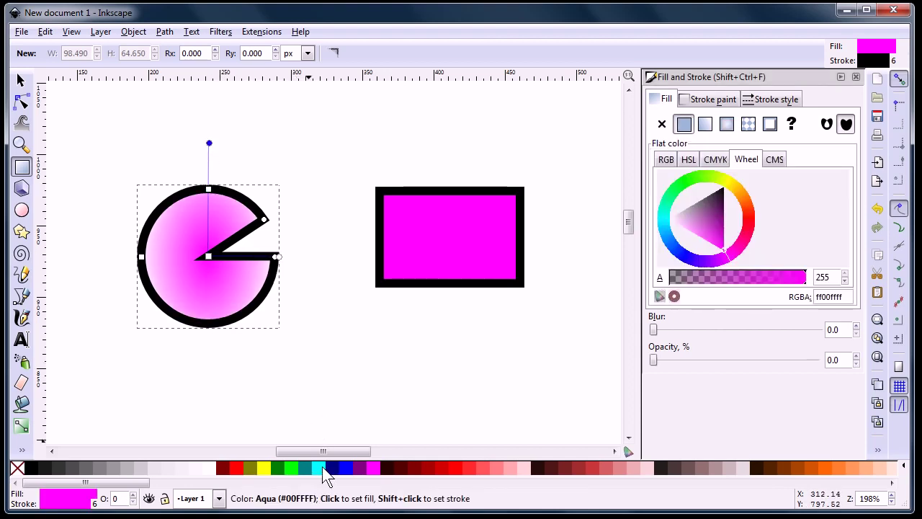
pyautogui.click(321, 471)
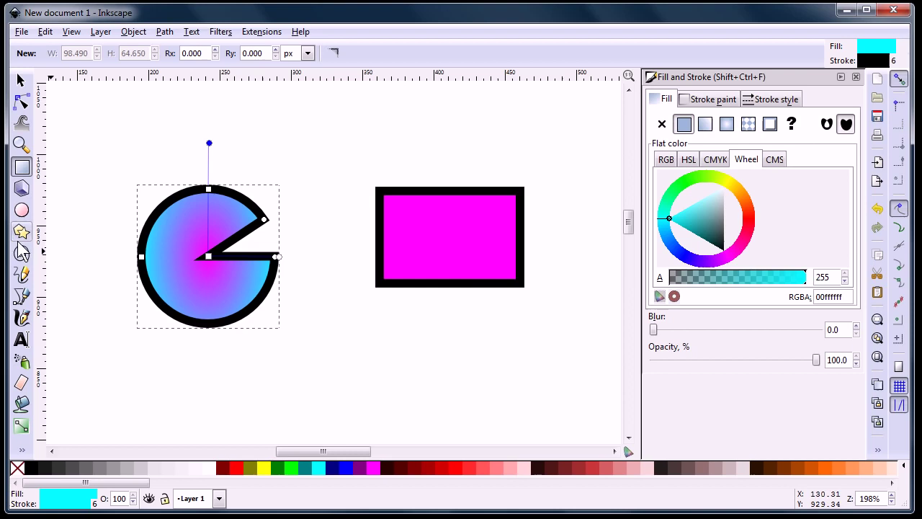
# Step: Draw a skewed cyan star and move it down over the rectangle
pyautogui.click(22, 232)
pyautogui.moveTo(293, 154)
pyautogui.mouseDown()
pyautogui.moveTo(325, 206)
pyautogui.moveTo(268, 183)
pyautogui.moveTo(187, 176)
pyautogui.moveTo(200, 178)
pyautogui.mouseUp()
pyautogui.click(20, 80)
pyautogui.moveTo(288, 156); pyautogui.dragTo(347, 317)
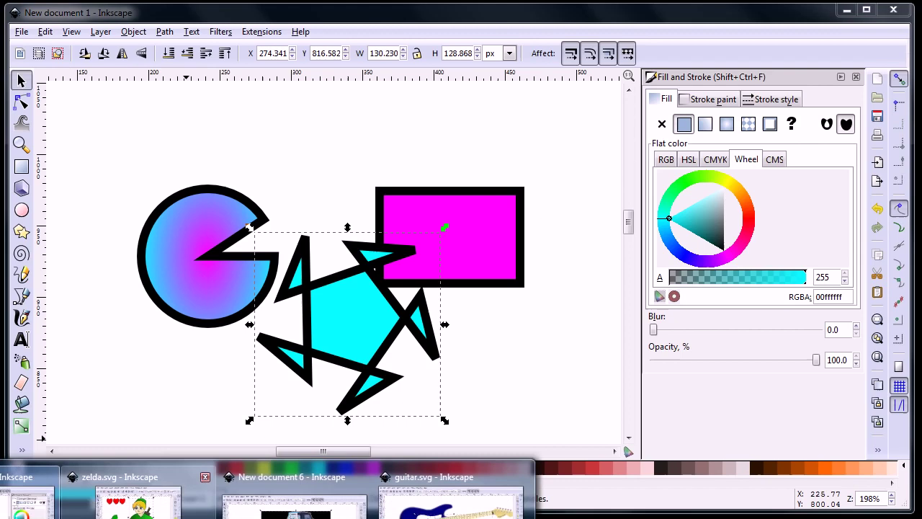
# Step: Browse the zelda.svg and guitar.svg samples, selecting guitar parts, then close out Inkscape to reveal Pencil
pyautogui.click(187, 509)
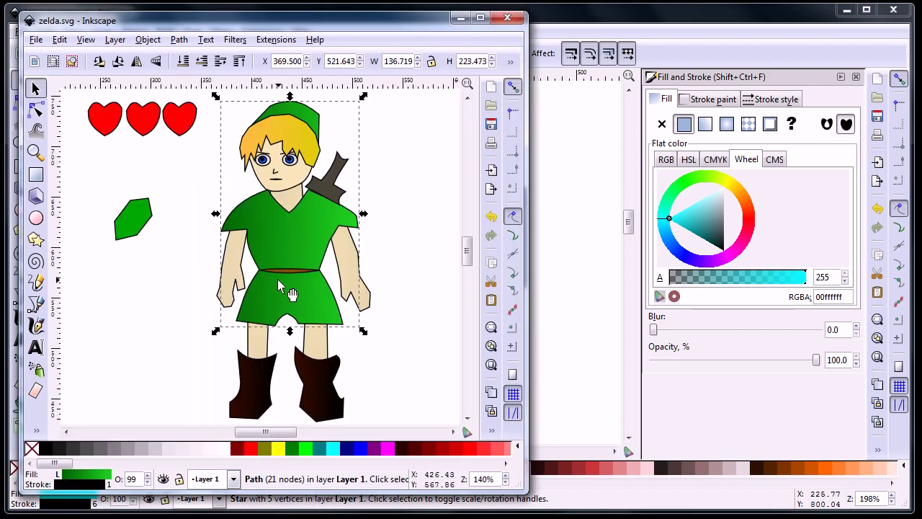
pyautogui.click(425, 510)
pyautogui.click(295, 332)
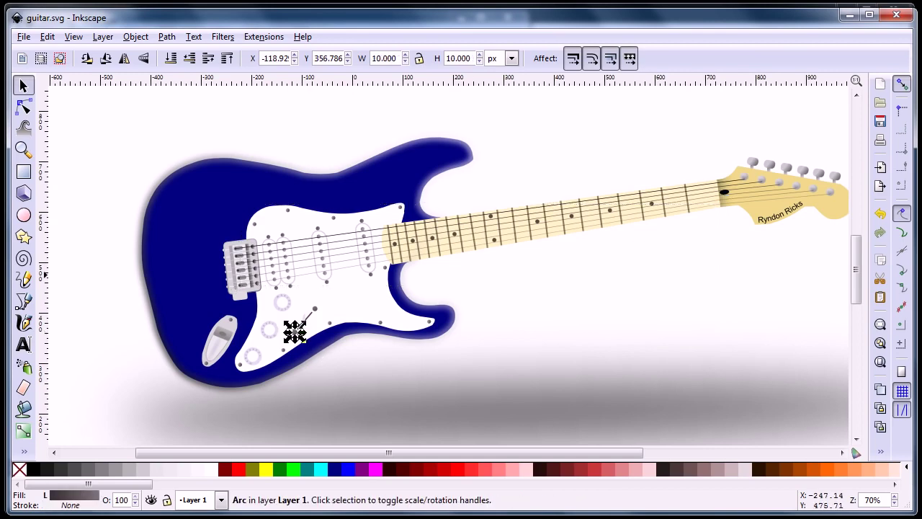
pyautogui.keyDown('alt'); pyautogui.click(295, 332); pyautogui.keyUp('alt')
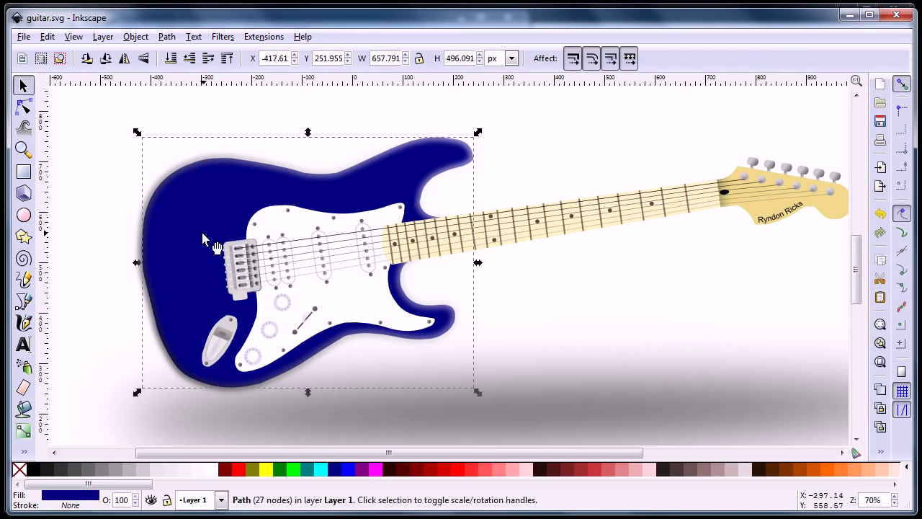
pyautogui.click(850, 15)
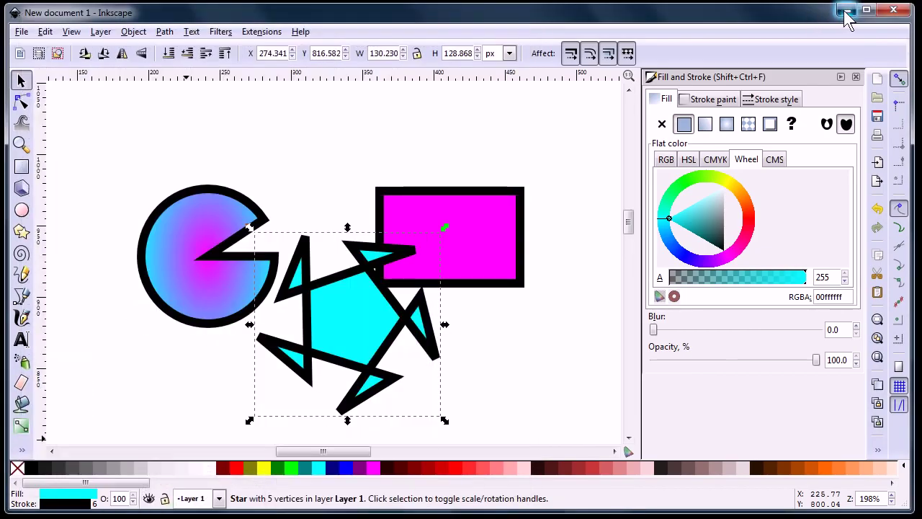
pyautogui.click(847, 10)
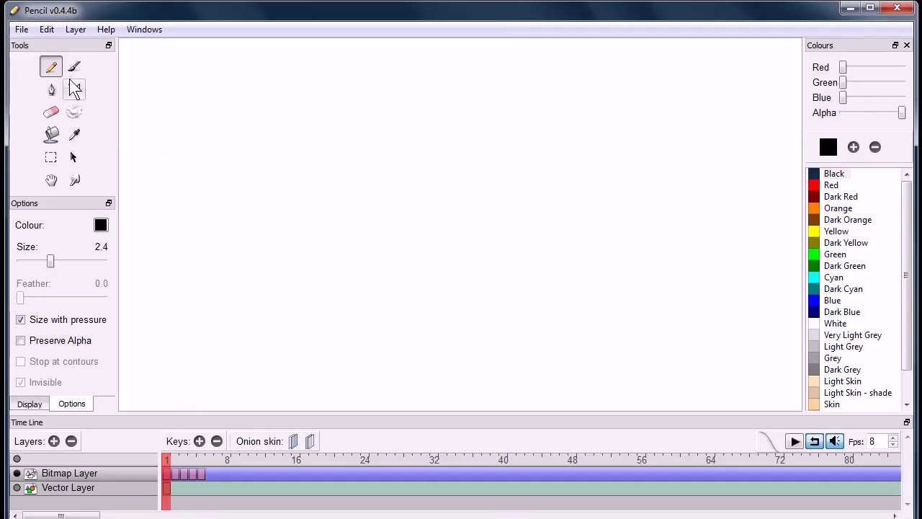
# Step: Draw a freehand circle on frame 1, then a new shape on frame 7 with onion skin on
pyautogui.moveTo(180, 85)
pyautogui.mouseDown()
pyautogui.moveTo(215, 115)
pyautogui.moveTo(180, 86)
pyautogui.moveTo(164, 150)
pyautogui.moveTo(180, 138)
pyautogui.mouseUp()
pyautogui.click(209, 460)
pyautogui.click(218, 469)
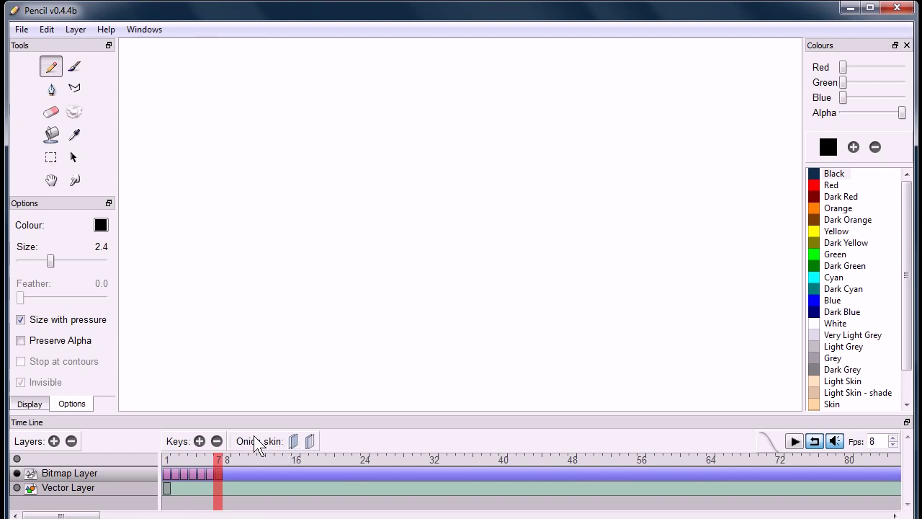
pyautogui.click(292, 442)
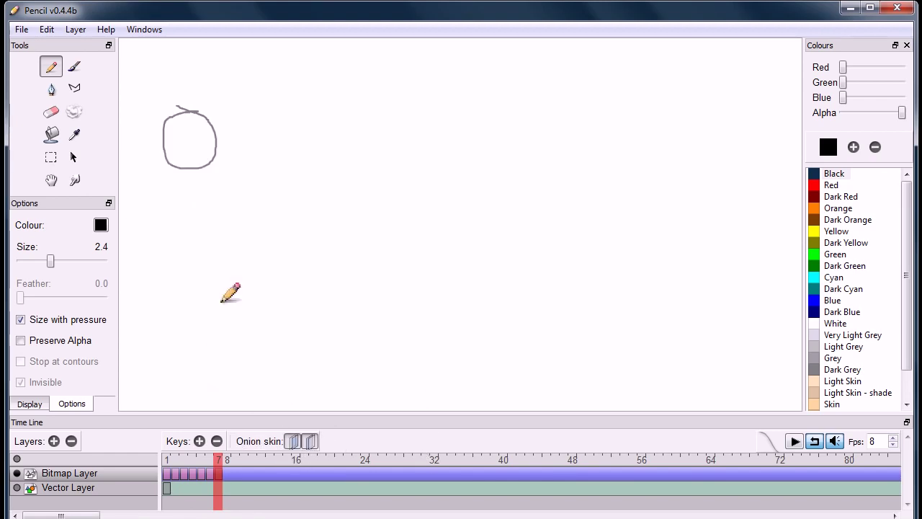
pyautogui.moveTo(201, 134); pyautogui.dragTo(232, 153)
# Step: Draw a loop and hook on frame 8, play the animation, and bring up test.swf in Firefox
pyautogui.click(227, 469)
pyautogui.moveTo(249, 193)
pyautogui.mouseDown()
pyautogui.moveTo(263, 203)
pyautogui.moveTo(253, 178)
pyautogui.mouseUp()
pyautogui.click(234, 468)
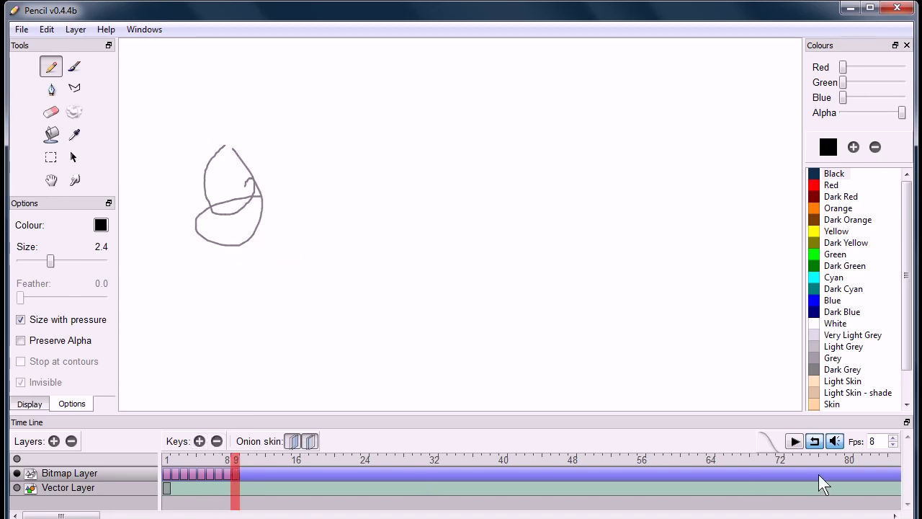
pyautogui.click(795, 442)
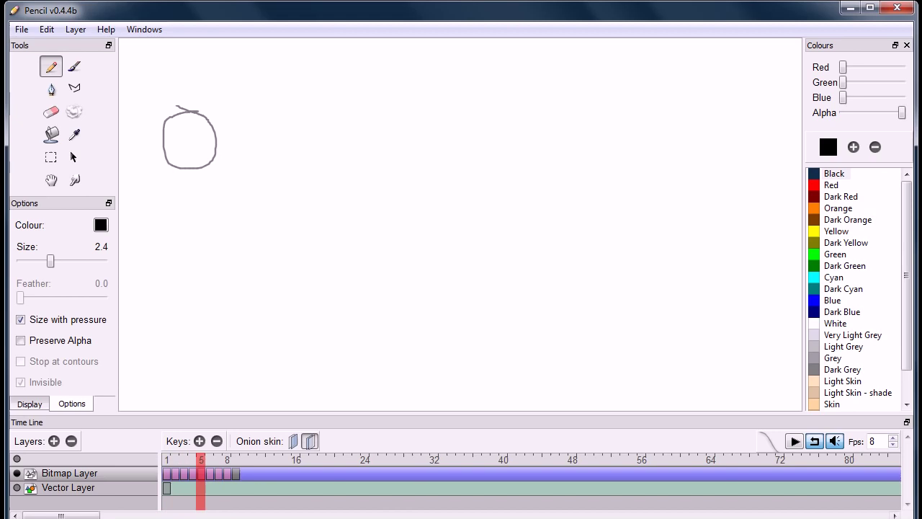
pyautogui.hotkey('alt', 'Tab')
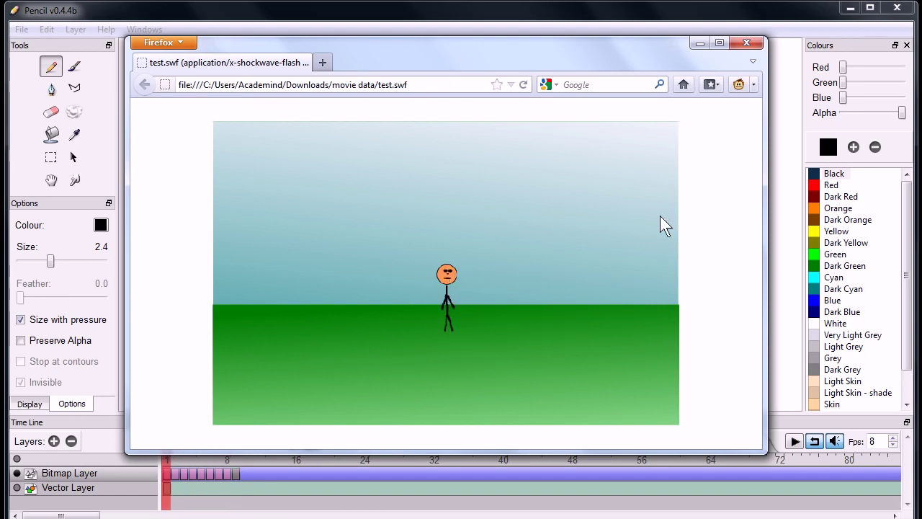
# Step: Minimize Firefox after the test.swf movie to return to Pencil
pyautogui.click(700, 43)
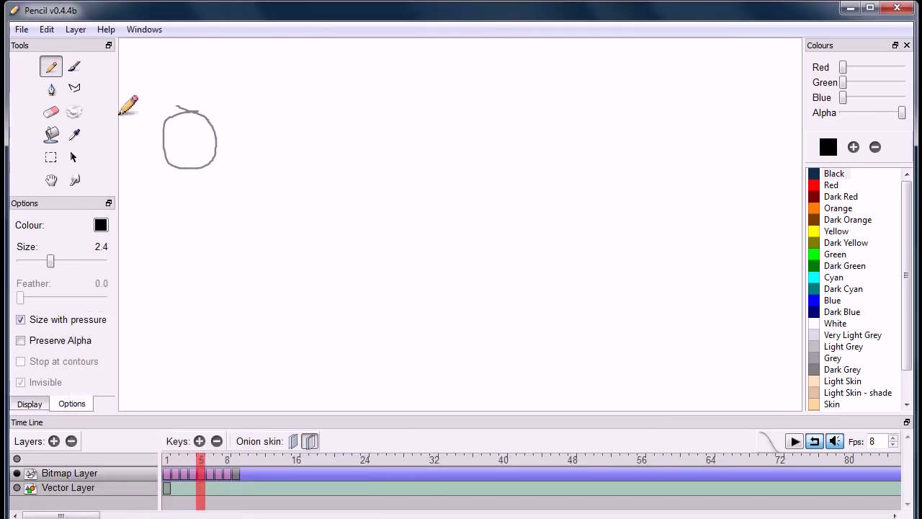
# Step: Minimize Pencil and bring the Ubuntu virtual machine up full screen
pyautogui.click(851, 15)
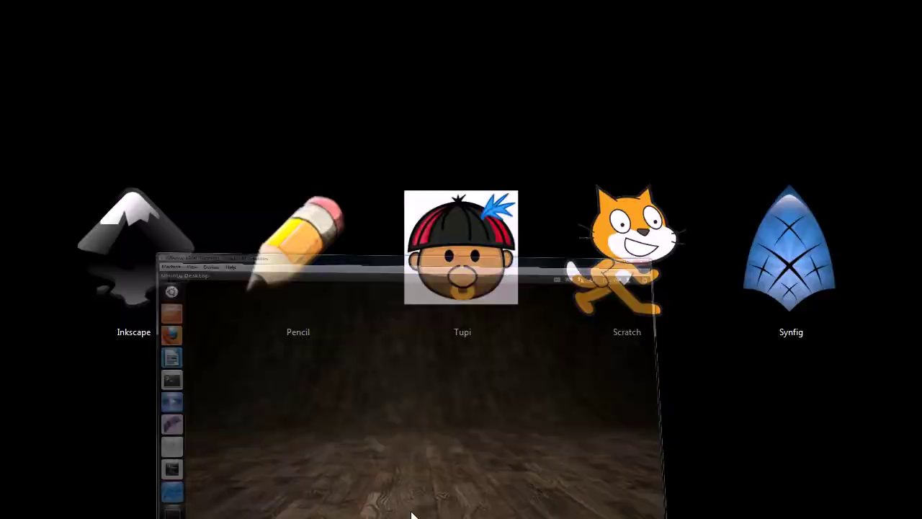
pyautogui.click(412, 515)
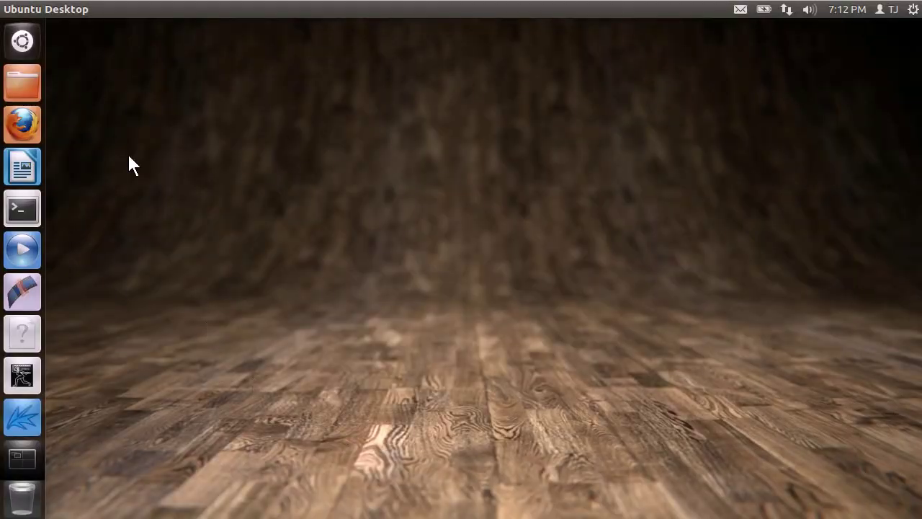
# Step: Launch Tupi, open the ball.tup project, and play it in the Player preview
pyautogui.click(39, 425)
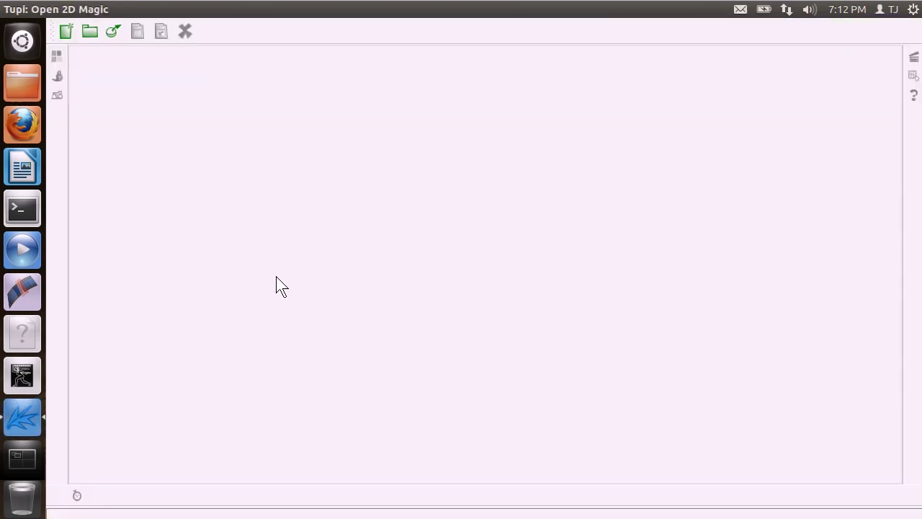
pyautogui.click(87, 33)
pyautogui.doubleClick(382, 265)
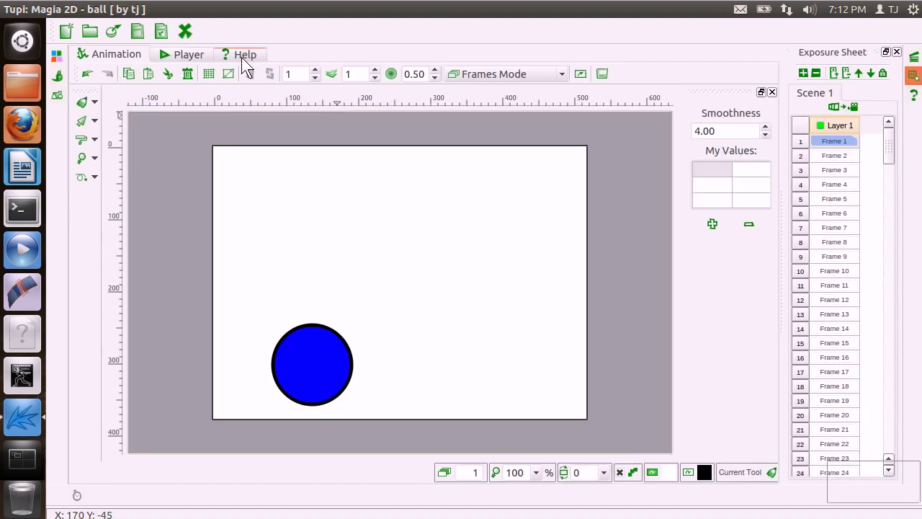
pyautogui.click(186, 54)
pyautogui.click(480, 434)
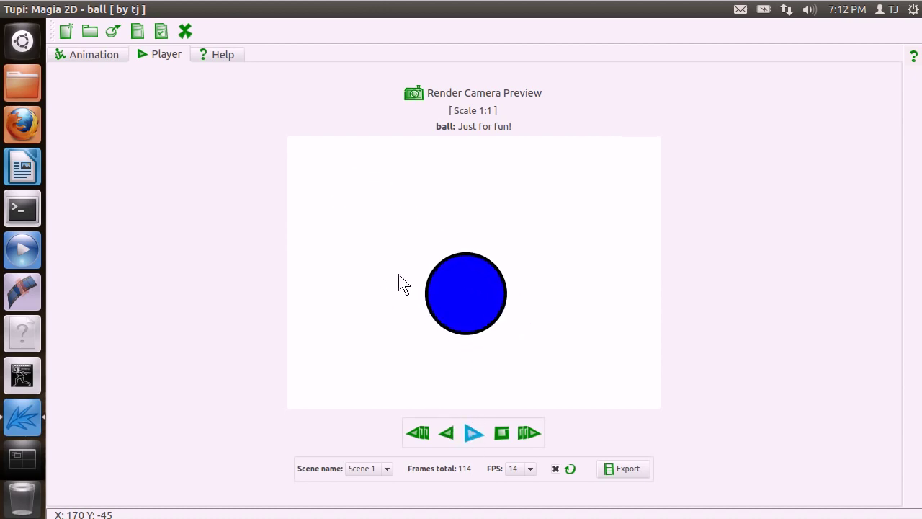
# Step: Back in the Animation tab, step Layer 1 to frame 7 and switch to Background Mode
pyautogui.click(92, 57)
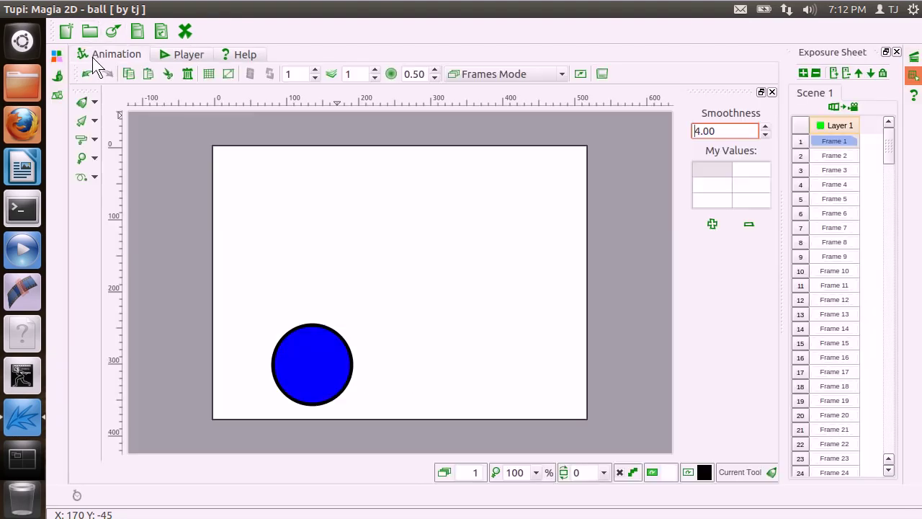
pyautogui.click(840, 156)
pyautogui.click(836, 170)
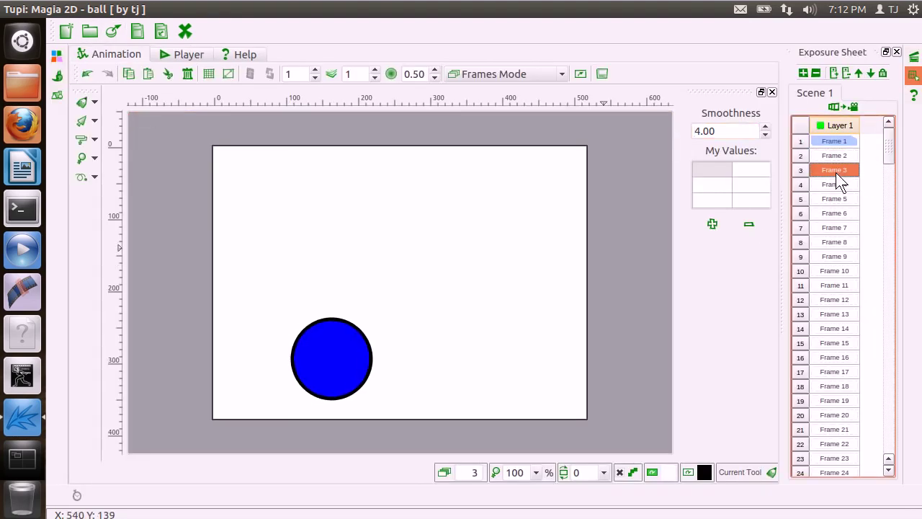
pyautogui.click(836, 186)
pyautogui.click(834, 201)
pyautogui.click(834, 214)
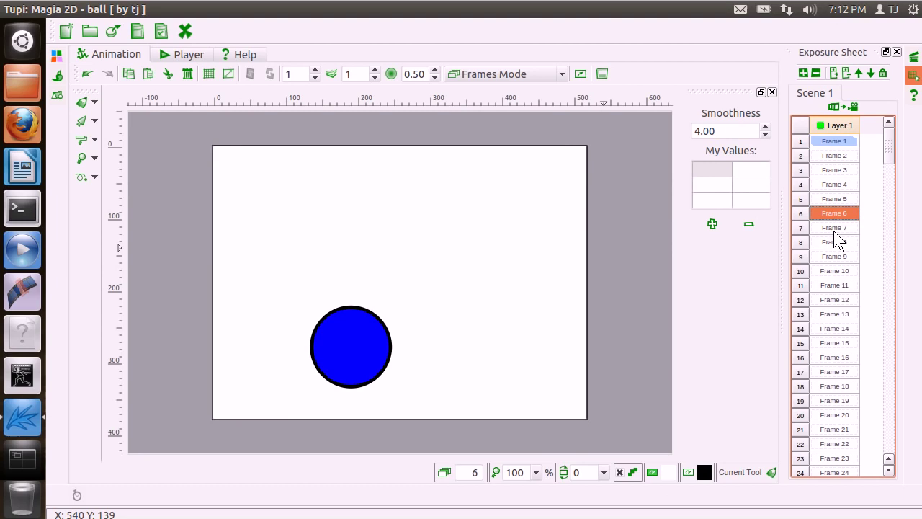
pyautogui.click(834, 229)
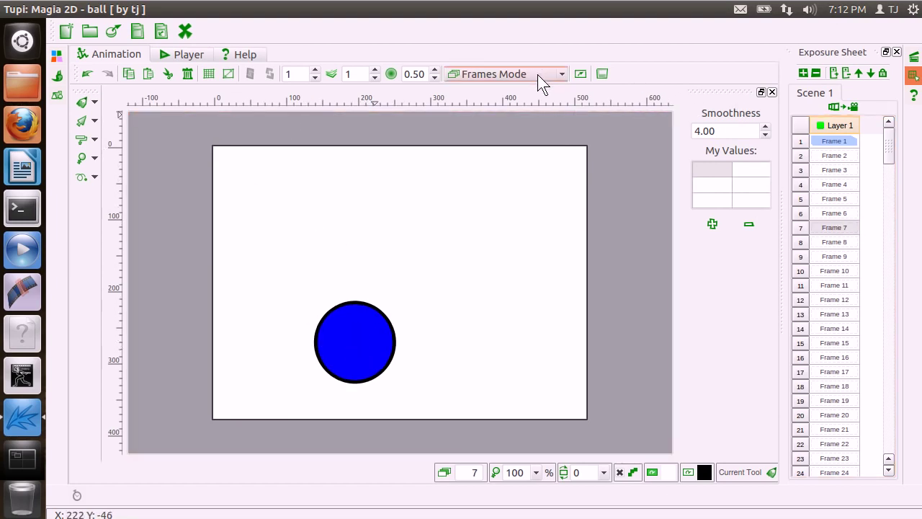
pyautogui.click(558, 74)
pyautogui.click(494, 101)
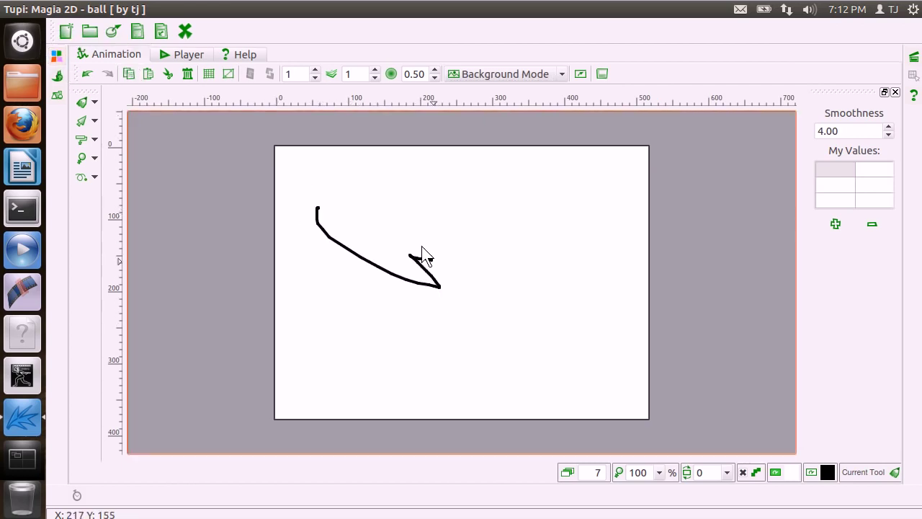
# Step: Sketch the zigzag line with a tick mark, a branching vertical line and a diagonal stroke
pyautogui.moveTo(422, 246); pyautogui.dragTo(401, 227)
pyautogui.moveTo(485, 189); pyautogui.dragTo(476, 196)
pyautogui.moveTo(459, 196)
pyautogui.mouseDown()
pyautogui.moveTo(461, 282)
pyautogui.moveTo(498, 243)
pyautogui.mouseUp()
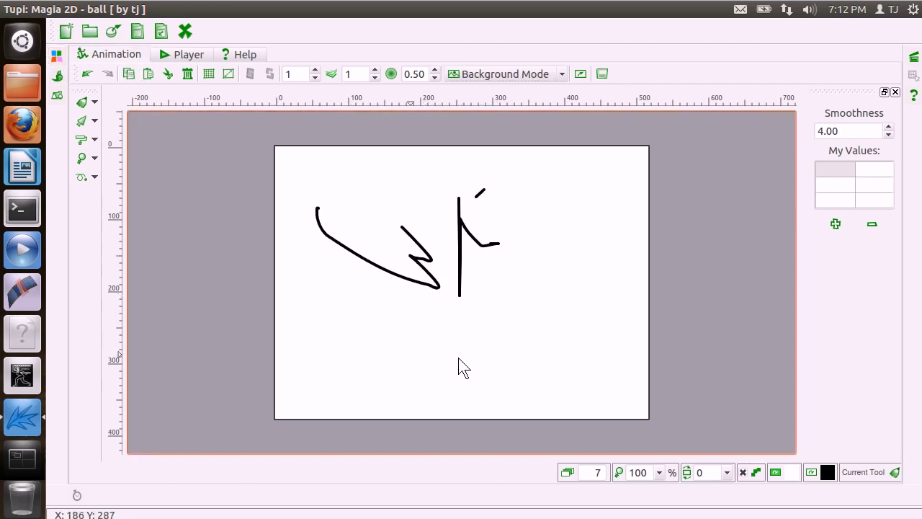
pyautogui.moveTo(447, 361)
pyautogui.mouseDown()
pyautogui.moveTo(490, 297)
pyautogui.moveTo(479, 322)
pyautogui.moveTo(481, 303)
pyautogui.moveTo(500, 294)
pyautogui.moveTo(478, 273)
pyautogui.moveTo(487, 301)
pyautogui.mouseUp()
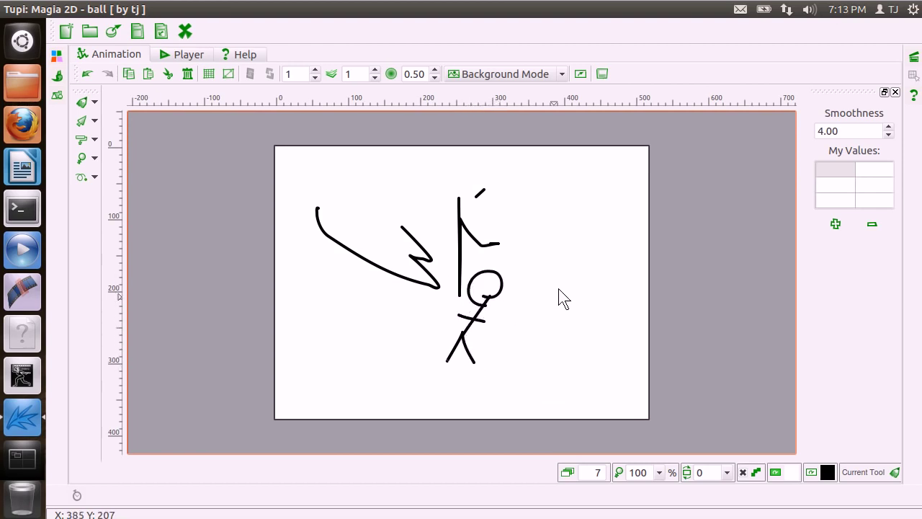
# Step: Draw two freehand stick figures with heads, bodies, arms and legs
pyautogui.moveTo(564, 250)
pyautogui.mouseDown()
pyautogui.moveTo(582, 264)
pyautogui.moveTo(550, 251)
pyautogui.mouseUp()
pyautogui.moveTo(565, 289)
pyautogui.mouseDown()
pyautogui.moveTo(574, 322)
pyautogui.moveTo(557, 369)
pyautogui.mouseUp()
pyautogui.moveTo(569, 326)
pyautogui.mouseDown()
pyautogui.moveTo(563, 366)
pyautogui.moveTo(604, 345)
pyautogui.mouseUp()
pyautogui.moveTo(561, 315); pyautogui.dragTo(581, 305)
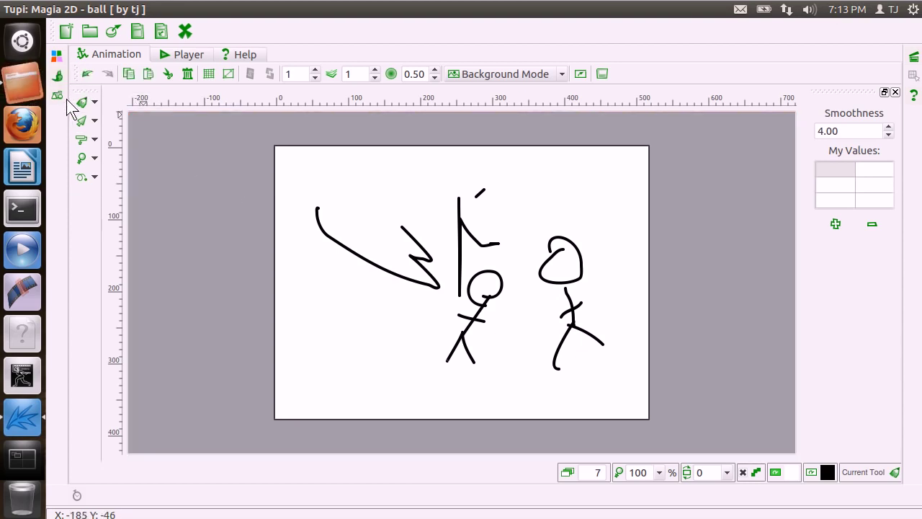
pyautogui.click(23, 80)
pyautogui.doubleClick(314, 221)
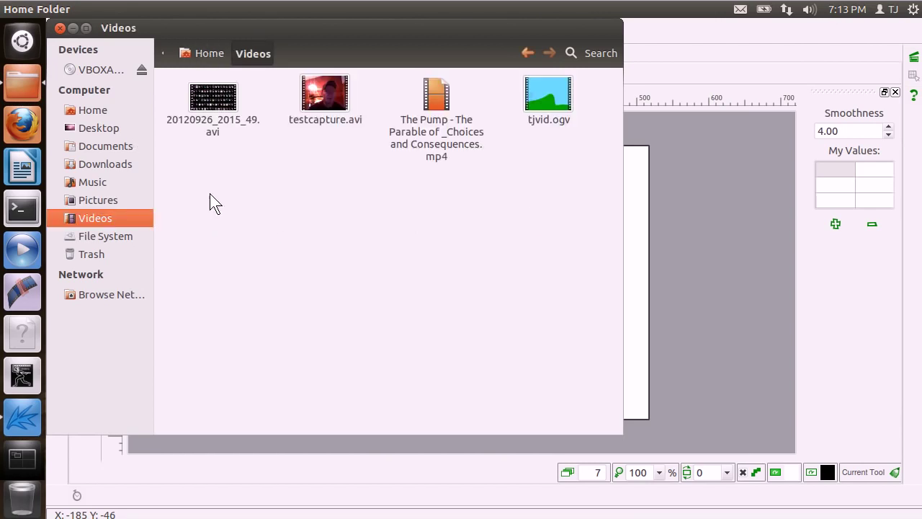
pyautogui.doubleClick(558, 113)
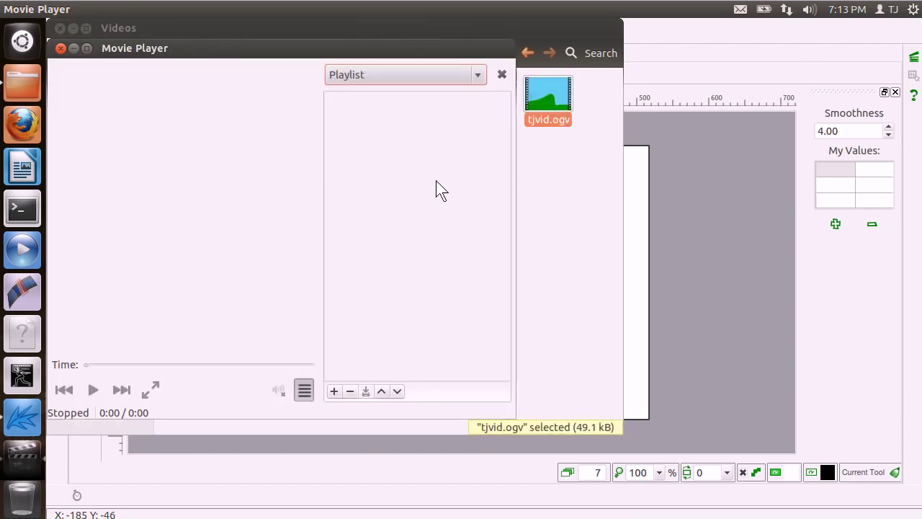
pyautogui.moveTo(202, 48); pyautogui.dragTo(359, 53)
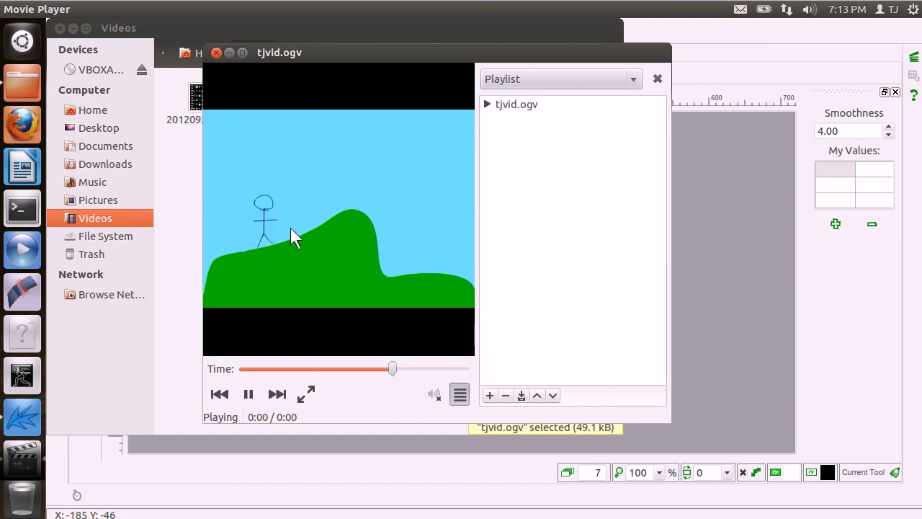
pyautogui.click(216, 53)
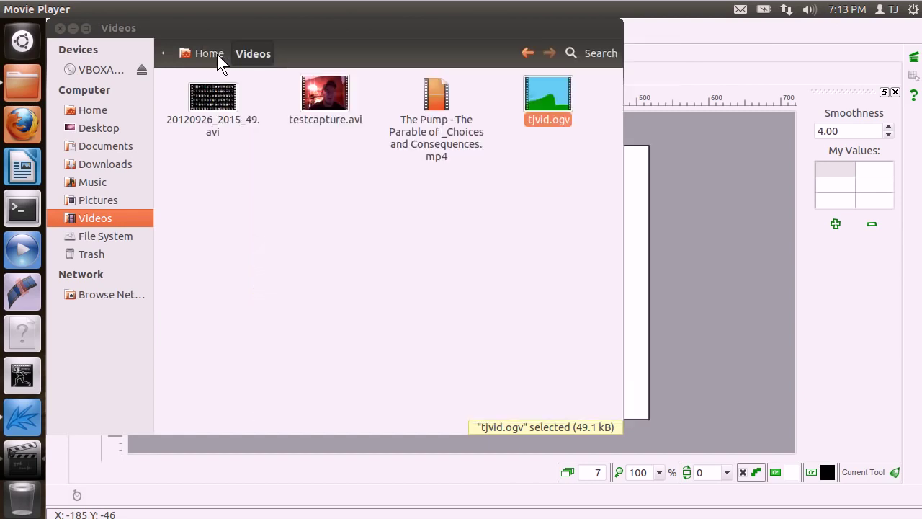
pyautogui.click(61, 28)
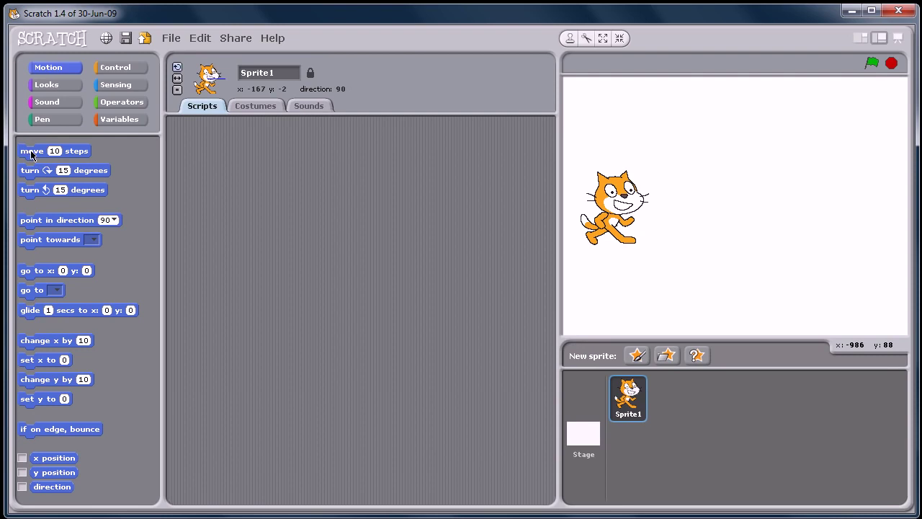
# Step: Build a Sprite1 script: when flag clicked, then move 15 steps
pyautogui.moveTo(27, 160); pyautogui.dragTo(263, 250)
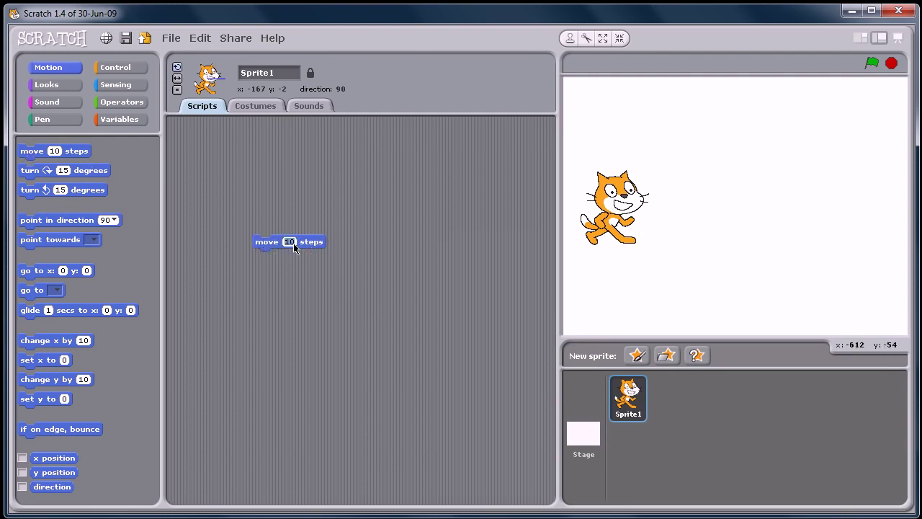
pyautogui.write('15')
pyautogui.click(113, 67)
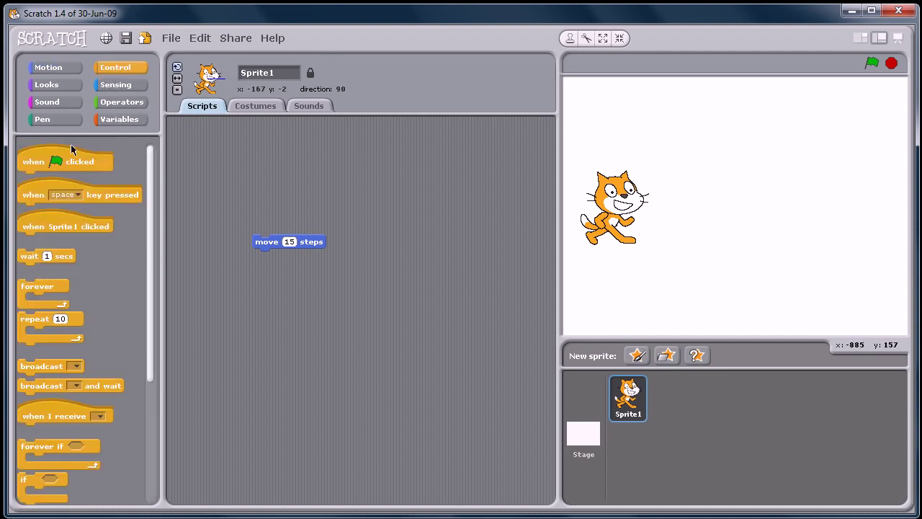
pyautogui.moveTo(36, 166); pyautogui.dragTo(270, 224)
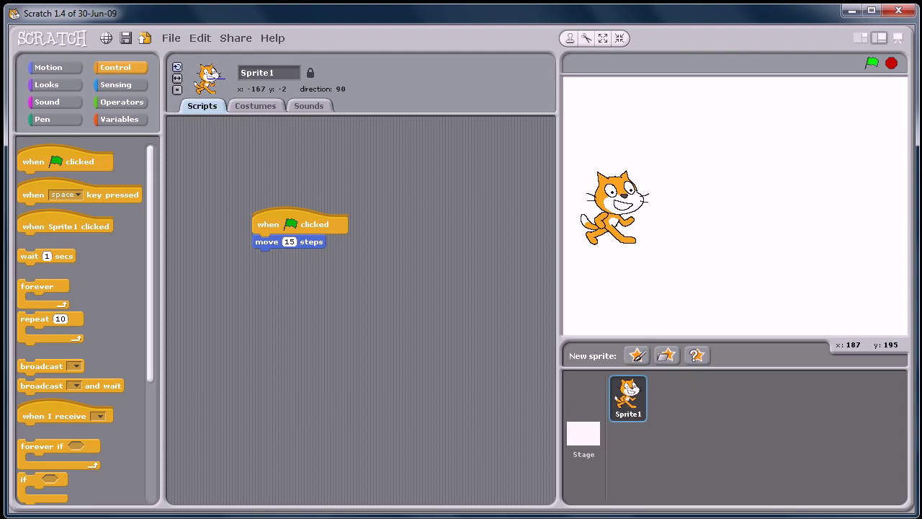
# Step: Run the script four times with the green flag to nudge the cat right
pyautogui.click(872, 63)
pyautogui.click(872, 63)
pyautogui.click(872, 63)
pyautogui.click(872, 63)
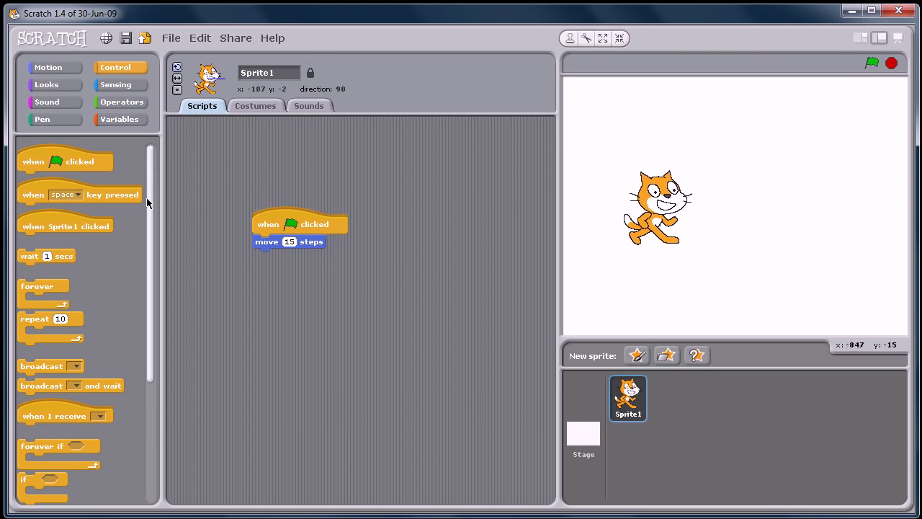
# Step: Add a Looks next costume block under move 15 steps, then run it six times to x -17
pyautogui.click(47, 85)
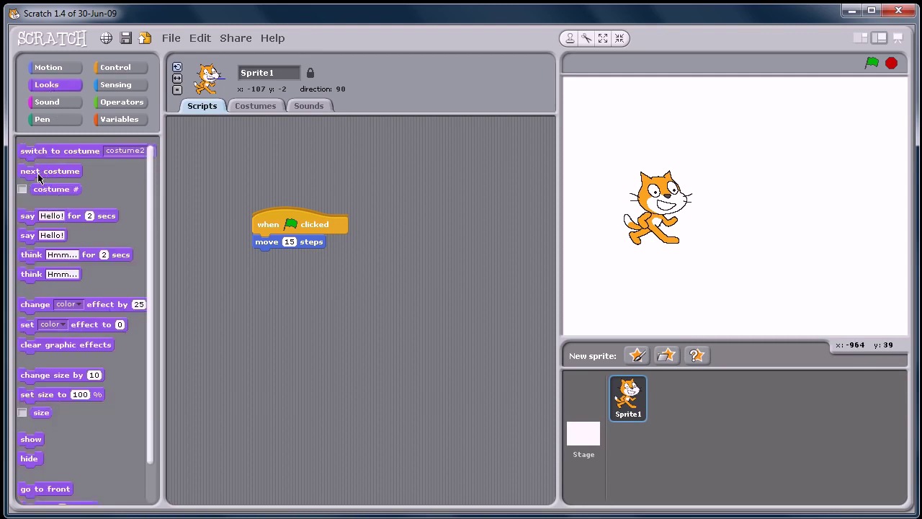
pyautogui.moveTo(38, 178); pyautogui.dragTo(295, 258)
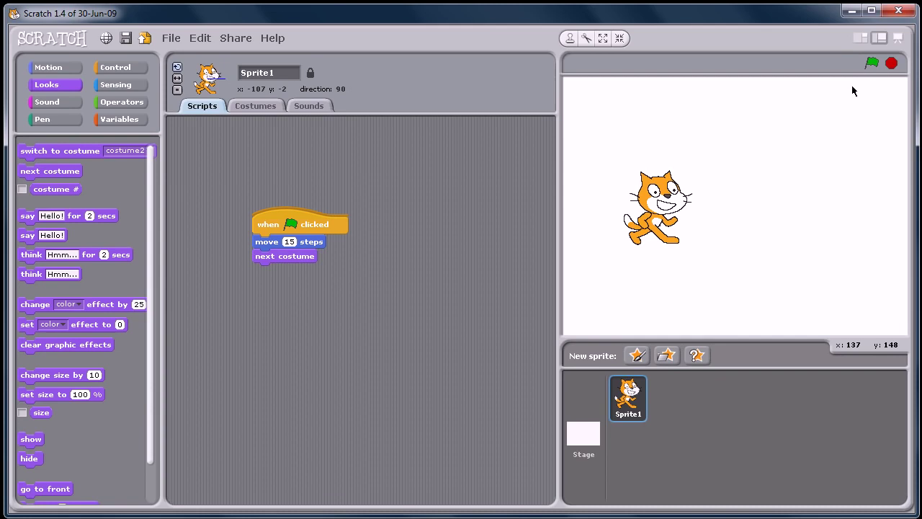
pyautogui.click(871, 65)
pyautogui.click(871, 65)
pyautogui.click(871, 65)
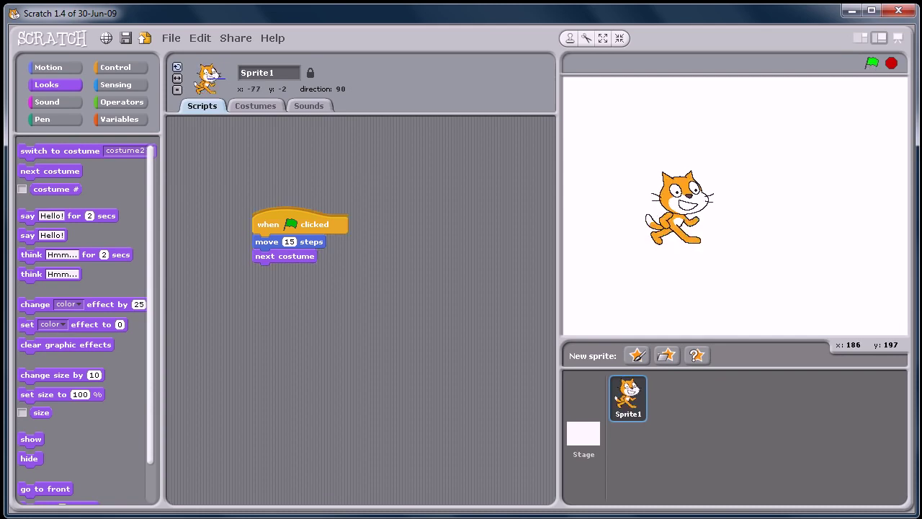
pyautogui.click(871, 65)
pyautogui.click(870, 65)
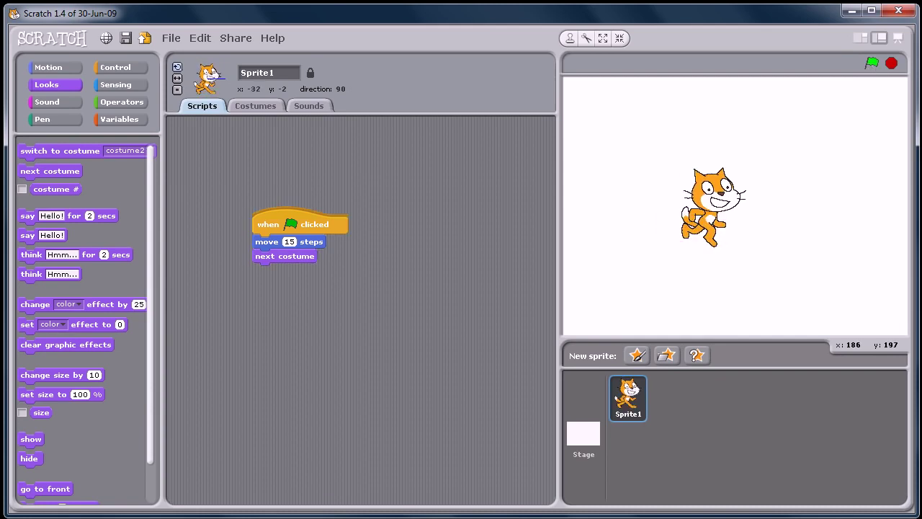
pyautogui.click(870, 65)
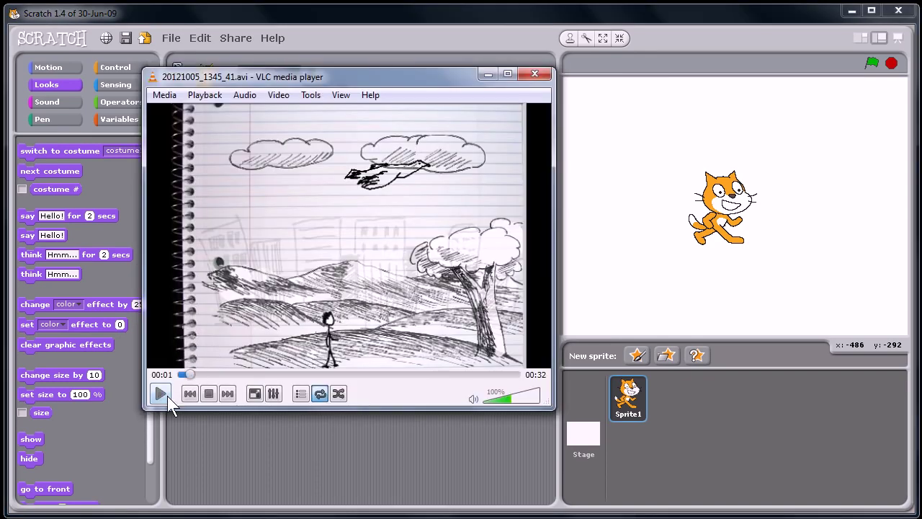
# Step: Play the stick-figure city video 20121005_1345_41.avi in VLC, then pause it
pyautogui.click(166, 395)
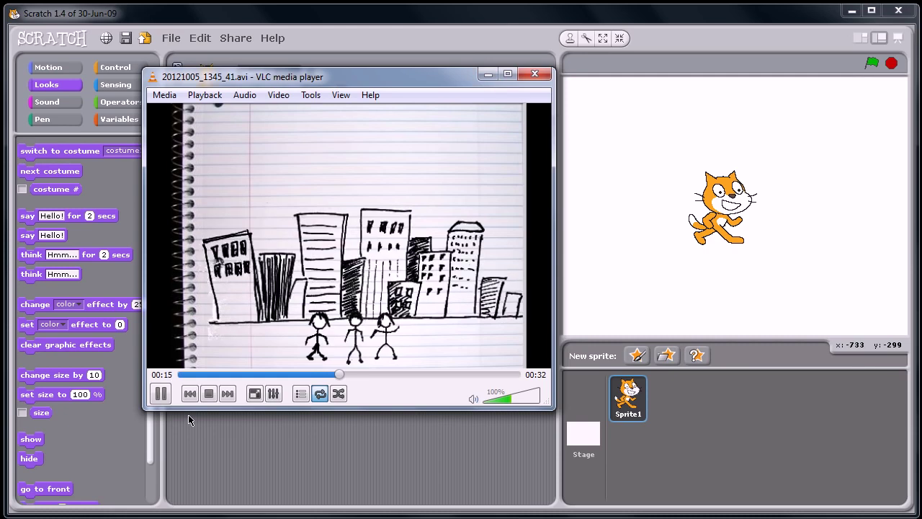
pyautogui.press('space')
# Step: Minimize VLC and start opening a project in Scratch without saving the cat project
pyautogui.click(487, 74)
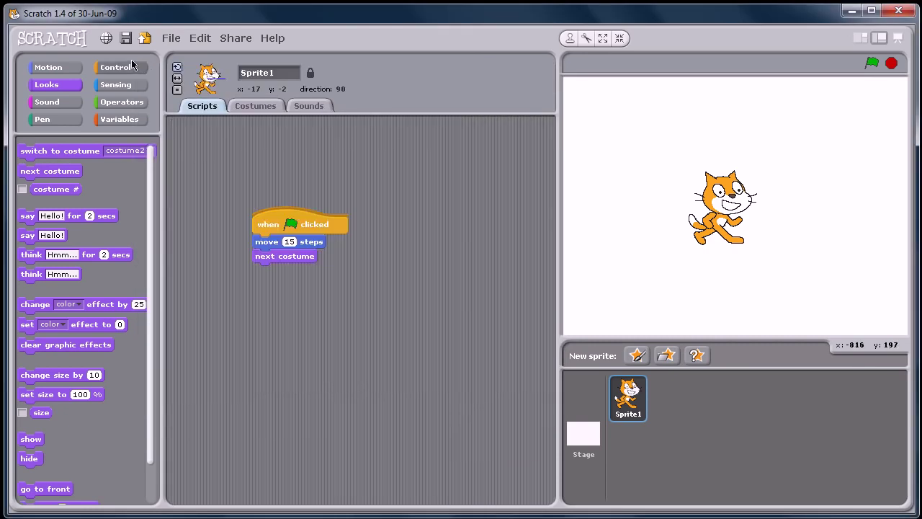
pyautogui.click(170, 38)
pyautogui.click(180, 66)
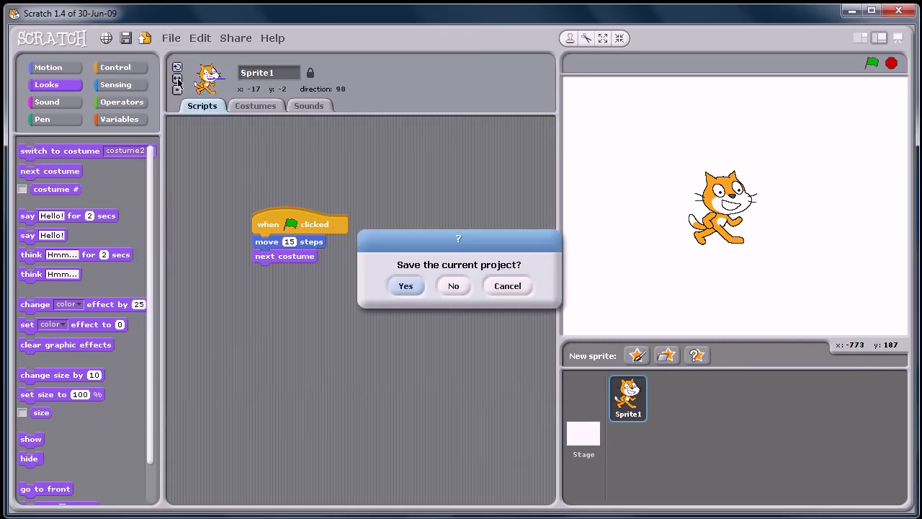
pyautogui.click(454, 286)
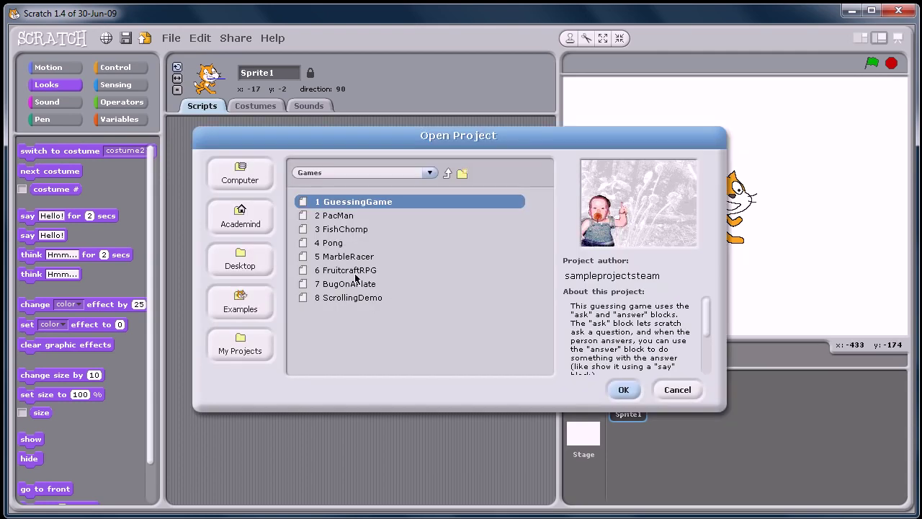
# Step: Browse to Examples > Games and load the 2 PacMan sample project
pyautogui.click(428, 173)
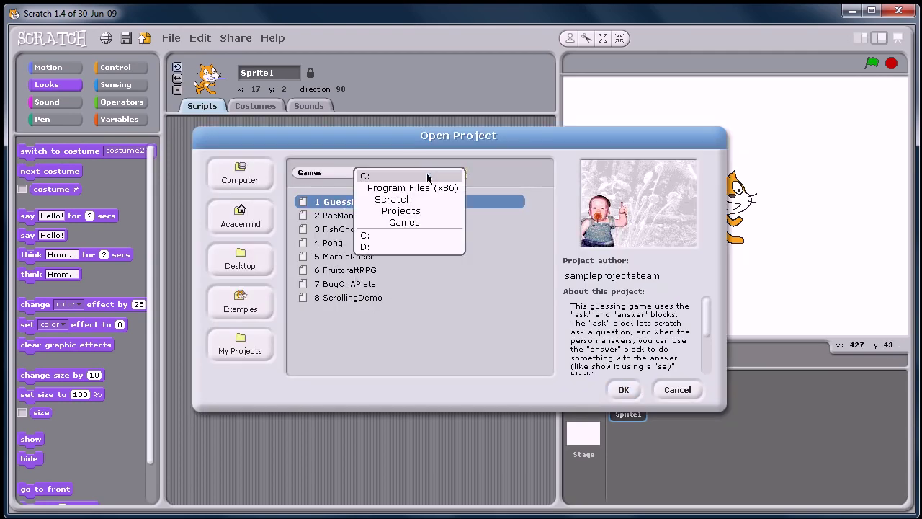
pyautogui.click(368, 232)
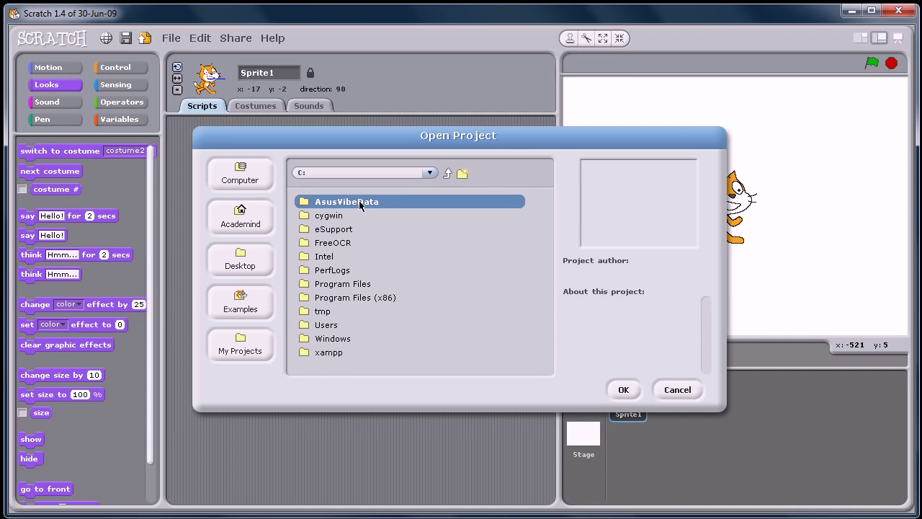
pyautogui.click(233, 308)
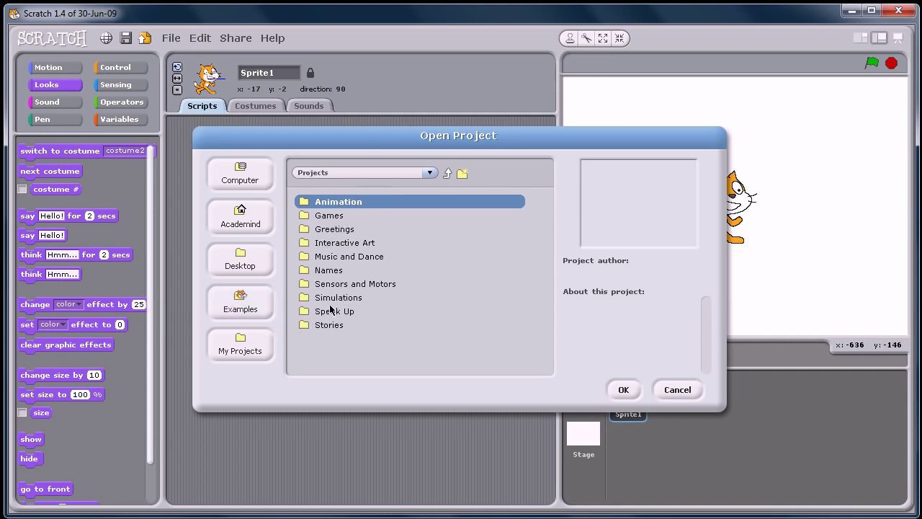
pyautogui.doubleClick(330, 218)
pyautogui.click(335, 216)
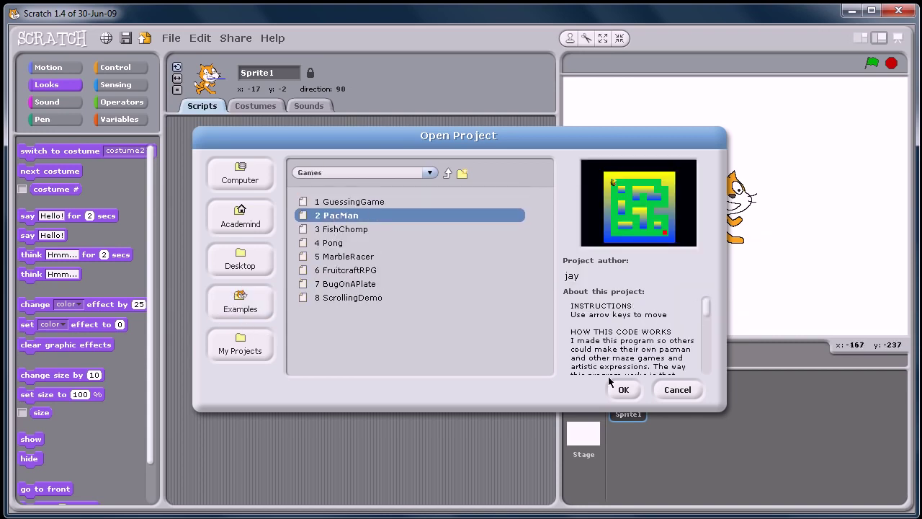
pyautogui.click(611, 384)
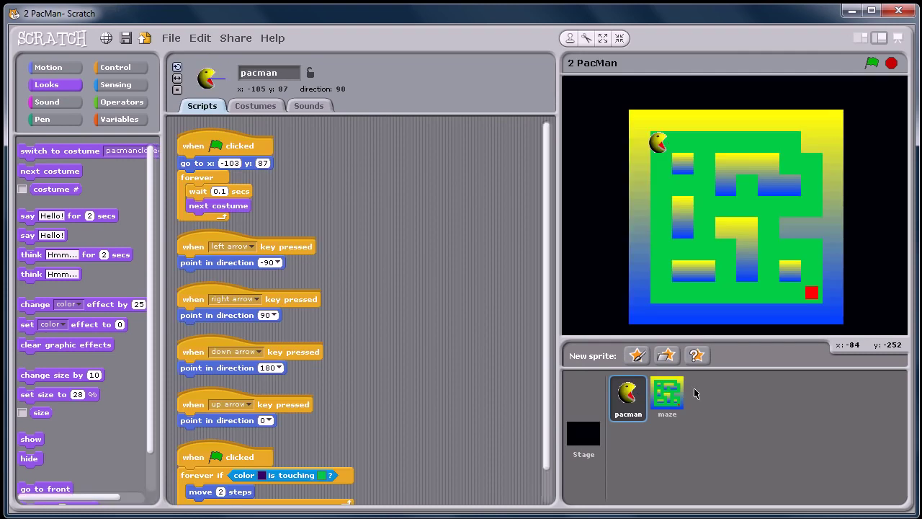
# Step: Run PacMan from the green flag, arrow-steer Pacman to the red square for the next level, then stop
pyautogui.click(871, 64)
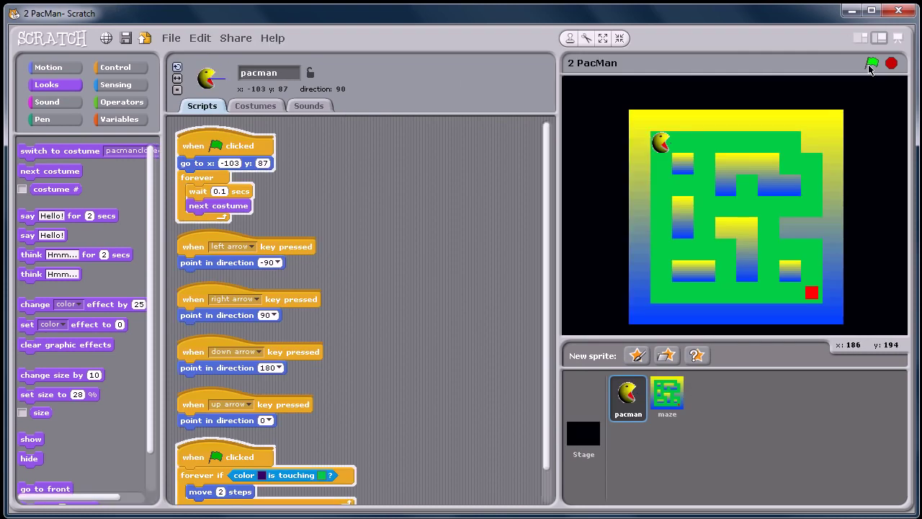
pyautogui.press('Left')
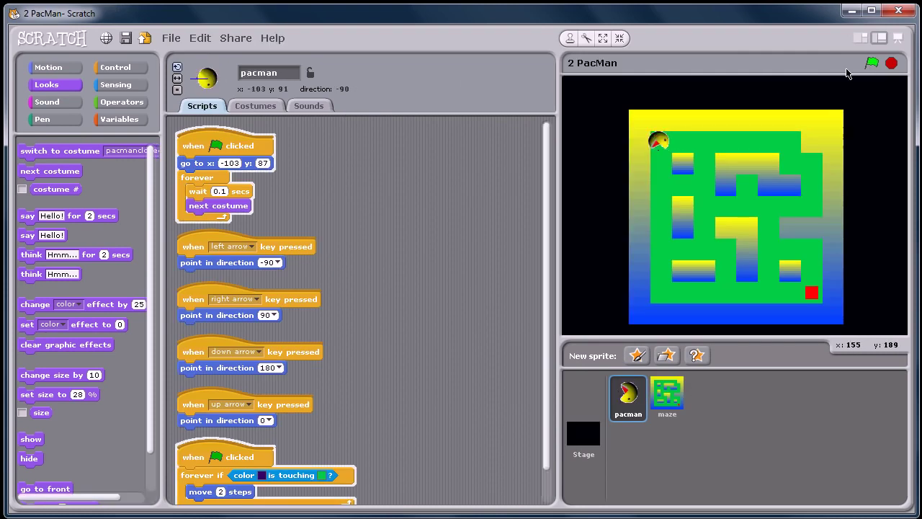
pyautogui.press('Down')
pyautogui.press('Right')
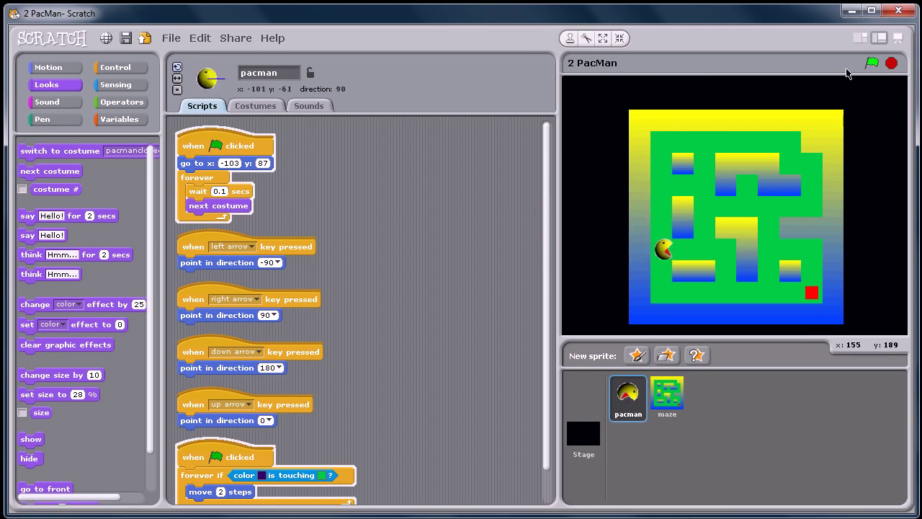
pyautogui.press('Down')
pyautogui.press('Right')
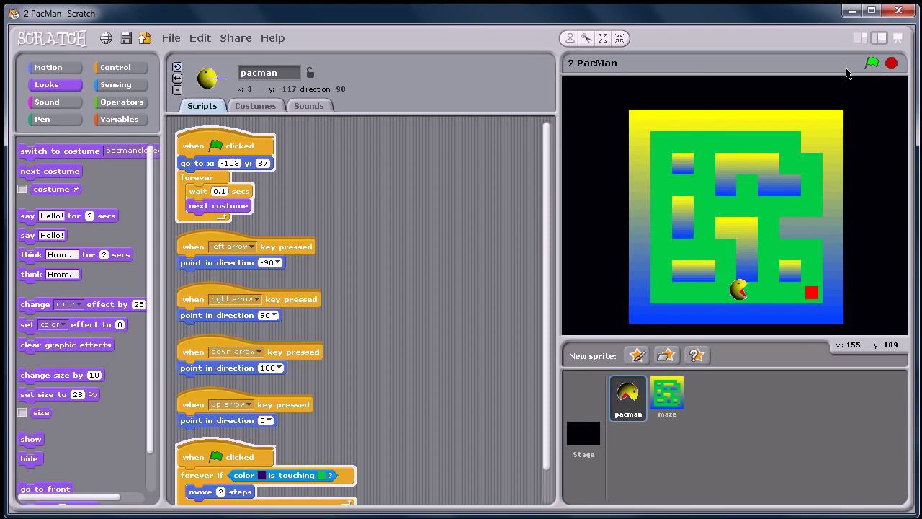
pyautogui.press('Left')
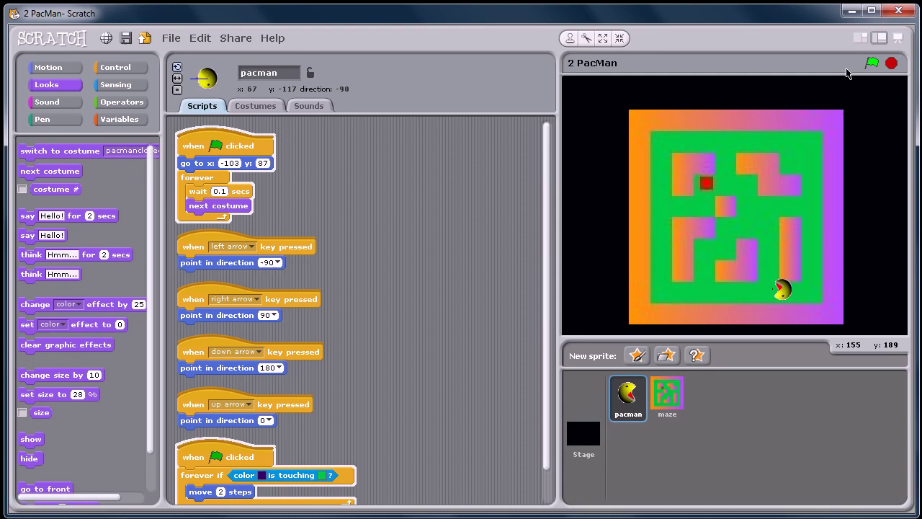
pyautogui.press('Up')
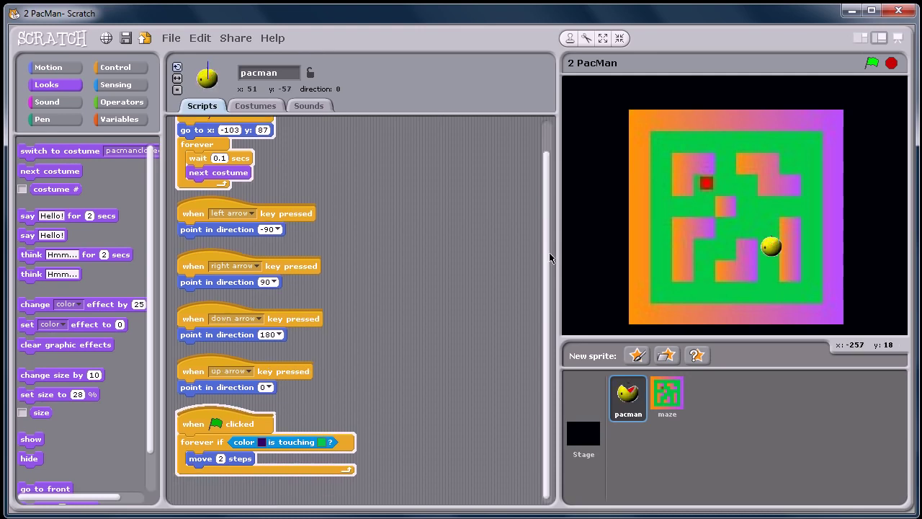
pyautogui.scroll(-2, 552, 177)
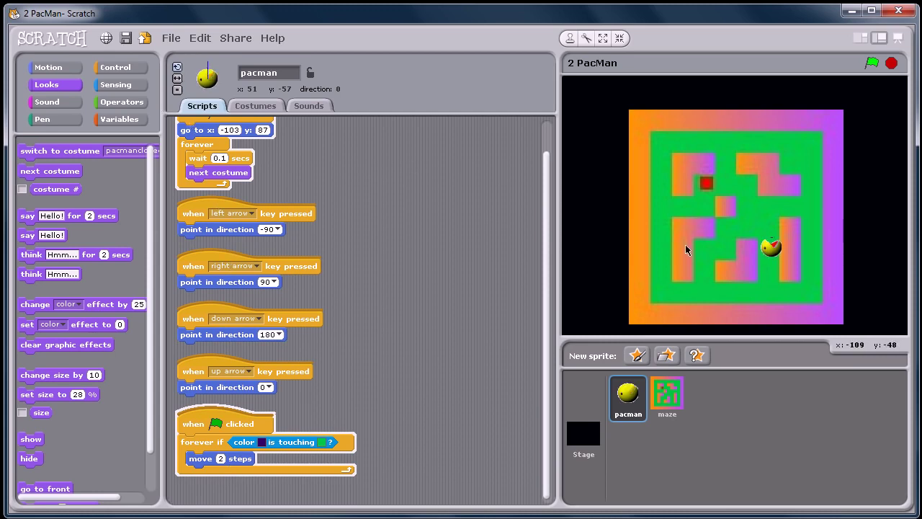
pyautogui.click(890, 65)
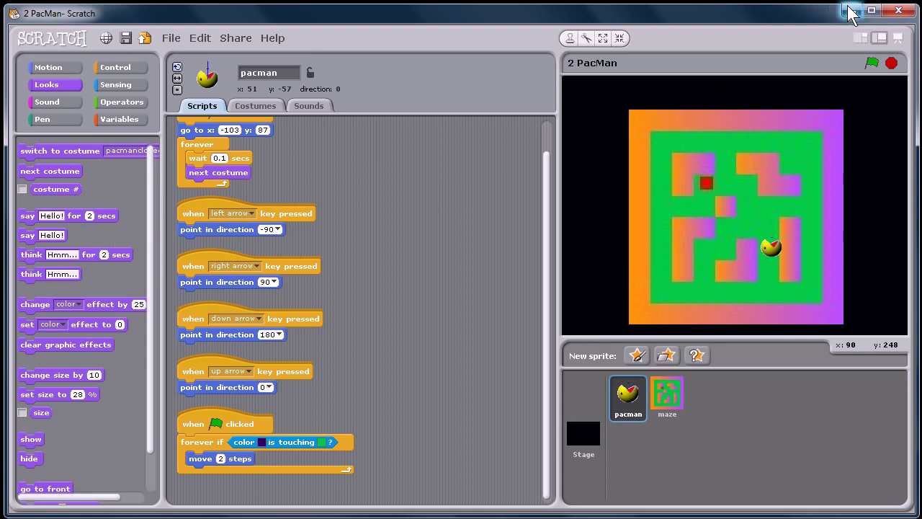
# Step: Minimize Scratch to uncover the desktop
pyautogui.click(850, 12)
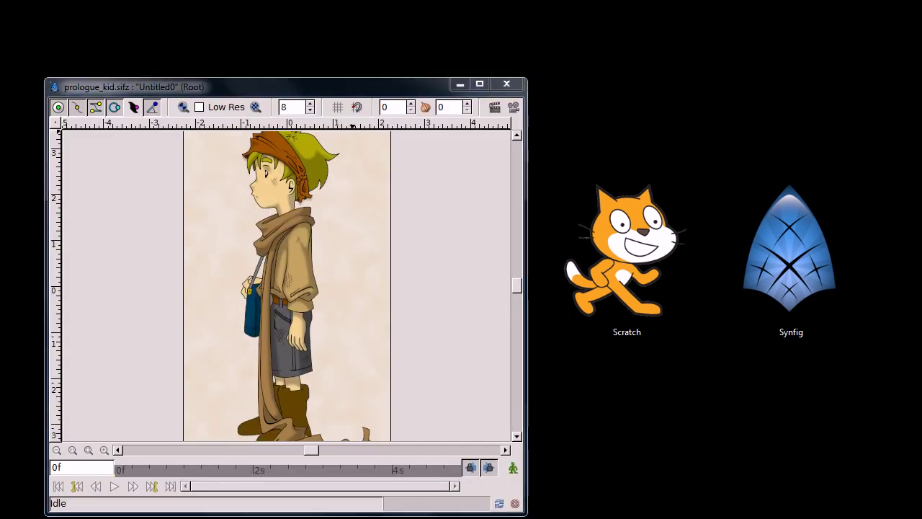
# Step: Bring eye.sifz forward and drag both tangent handles of the upper eyelid curve higher
pyautogui.click(708, 504)
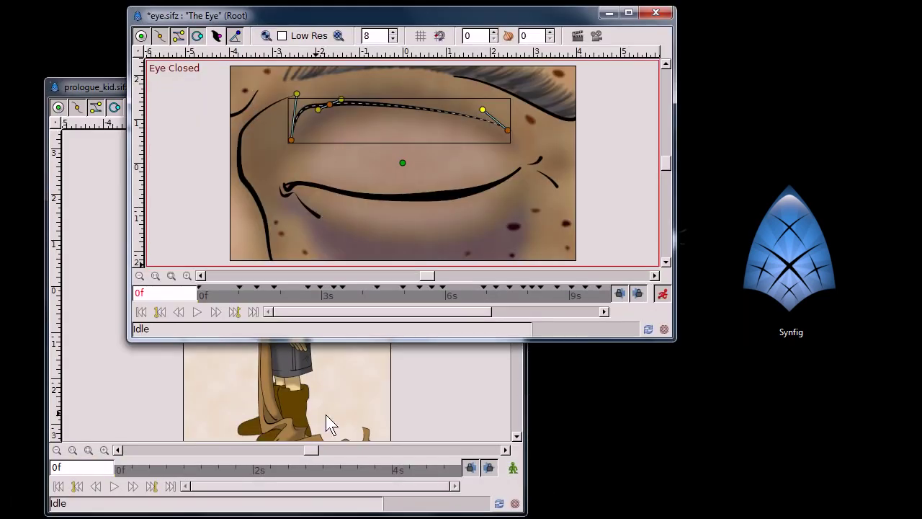
pyautogui.moveTo(297, 92); pyautogui.dragTo(300, 77)
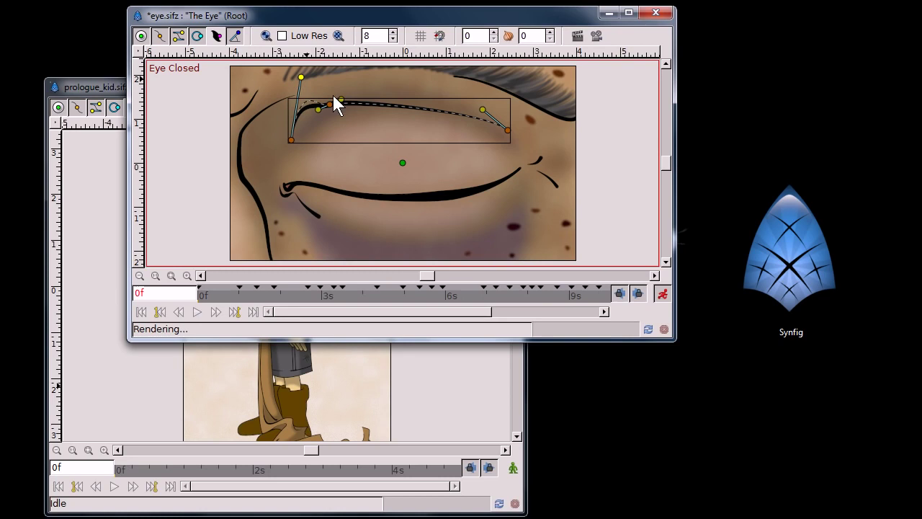
pyautogui.moveTo(482, 108); pyautogui.dragTo(486, 83)
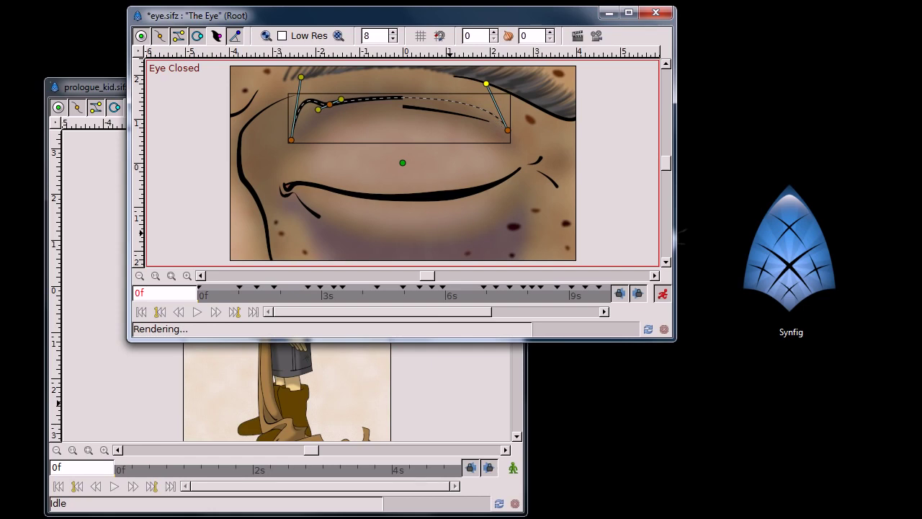
# Step: Play the eye animation in the Preview Window, then minimize the preview and eye.sifz windows
pyautogui.moveTo(462, 515)
pyautogui.click(867, 497)
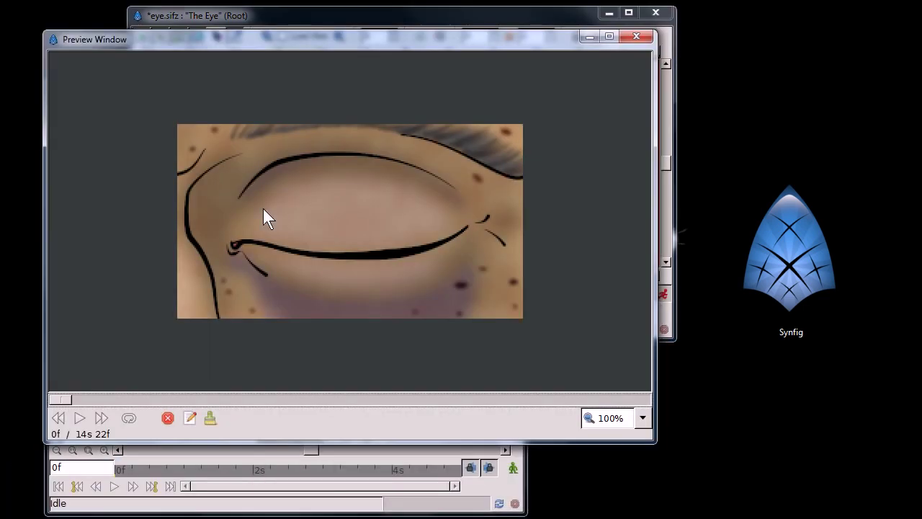
pyautogui.click(79, 418)
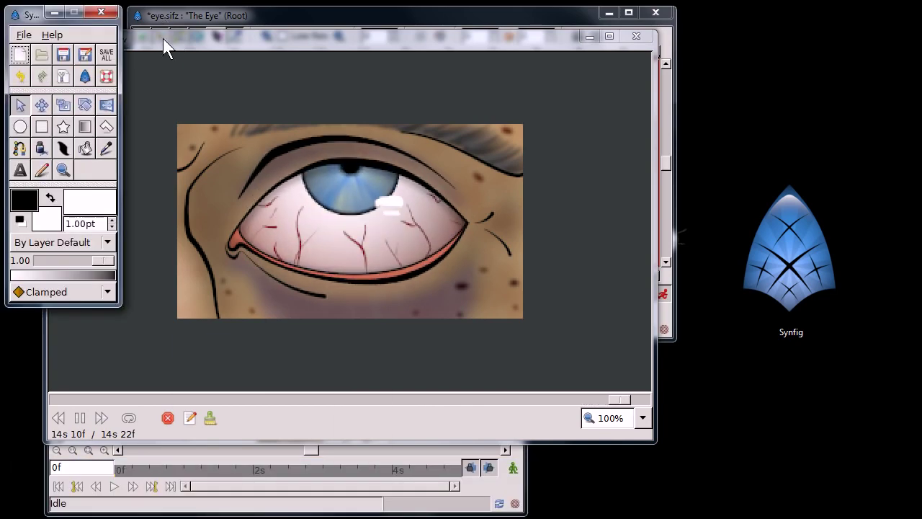
pyautogui.moveTo(163, 38); pyautogui.dragTo(297, 43)
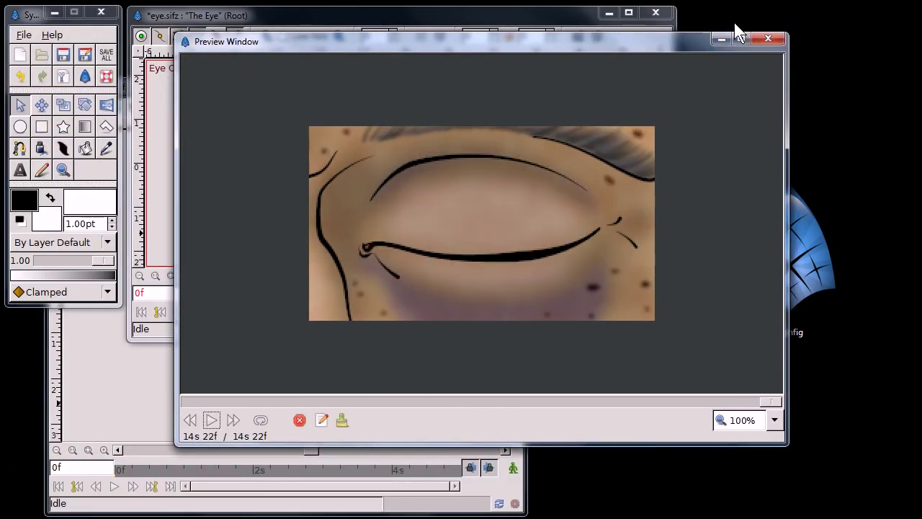
pyautogui.click(722, 38)
pyautogui.click(610, 13)
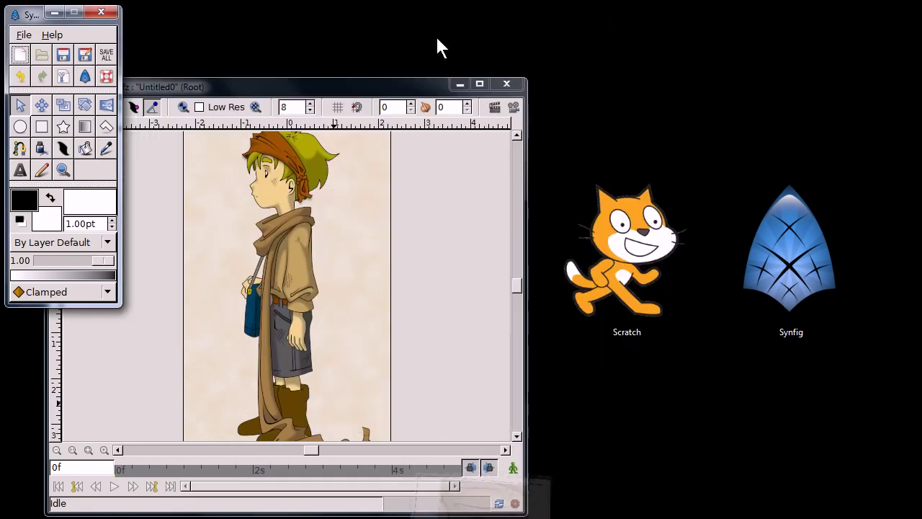
# Step: Minimize the Synfig toolbox and the prologue_kid.sifz canvas window
pyautogui.click(55, 12)
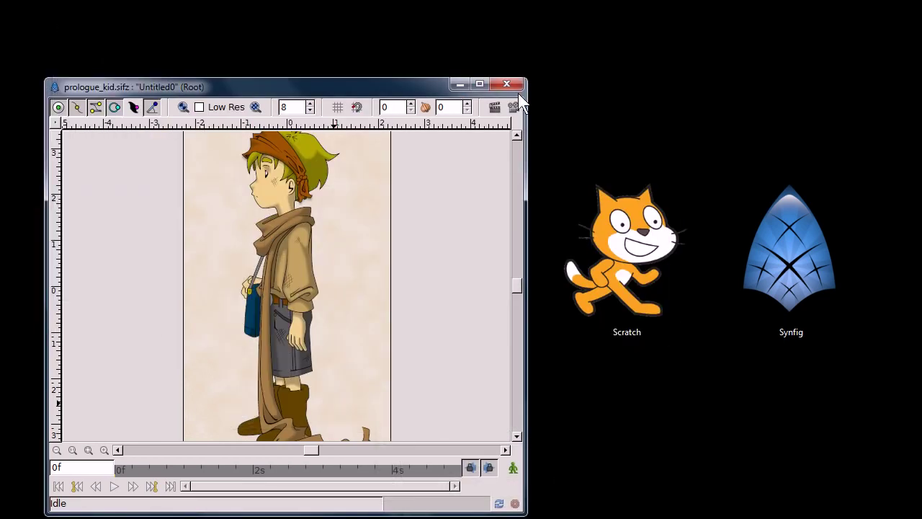
pyautogui.click(463, 84)
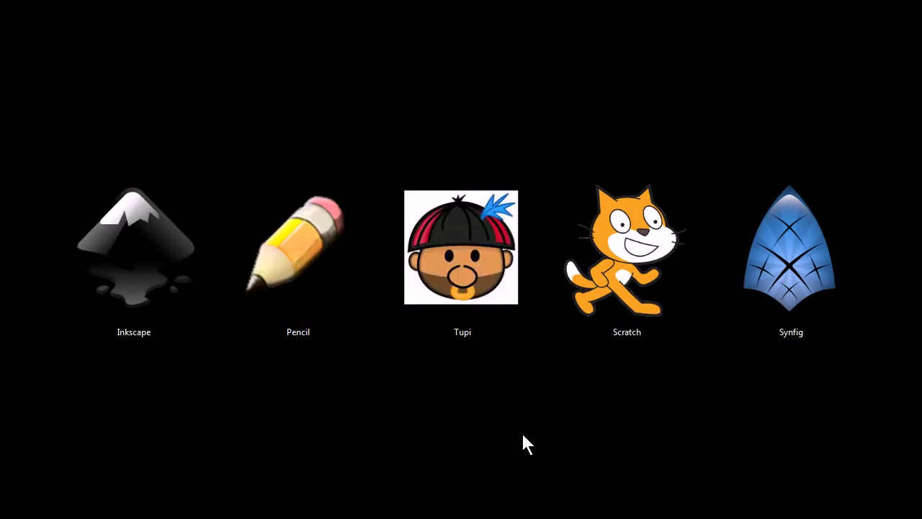